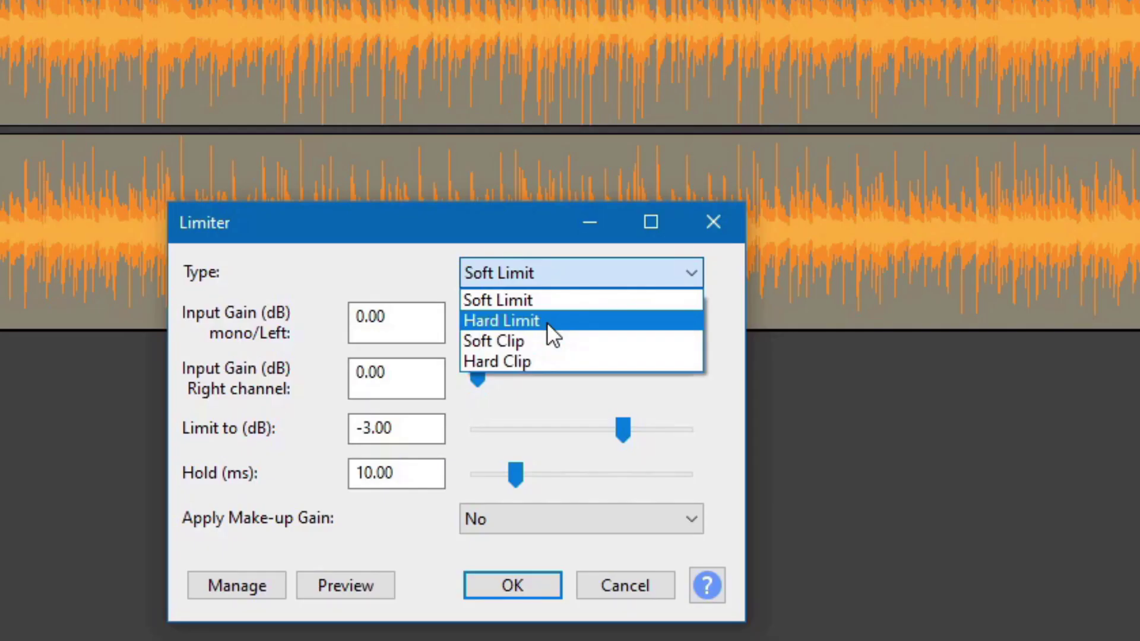
left_click(604, 258)
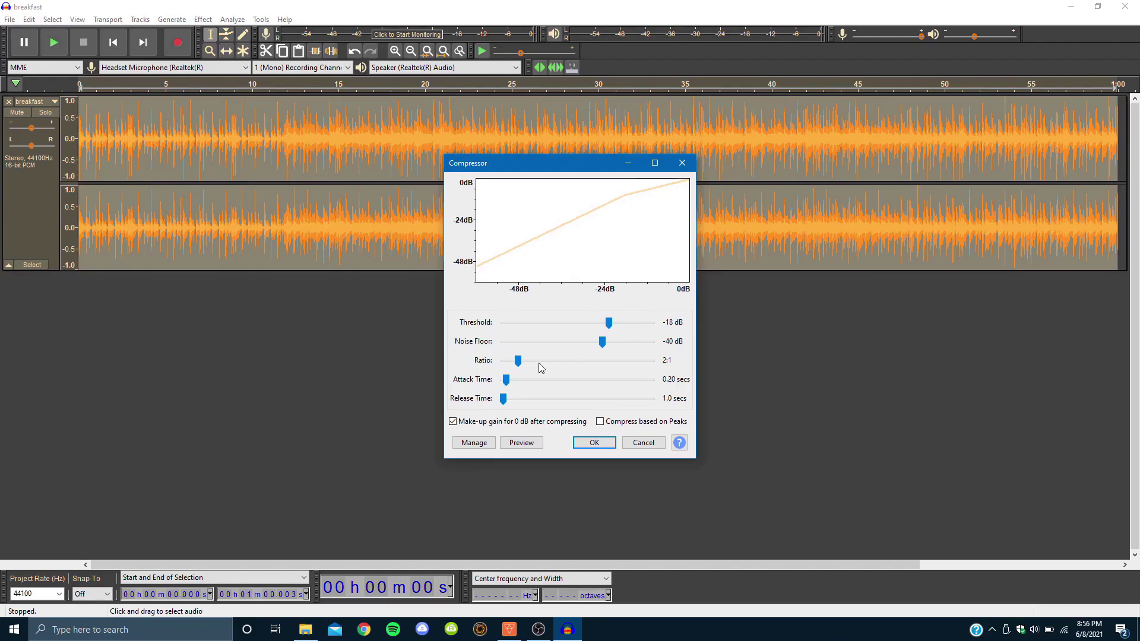
left_click_drag(518, 361, 518, 361)
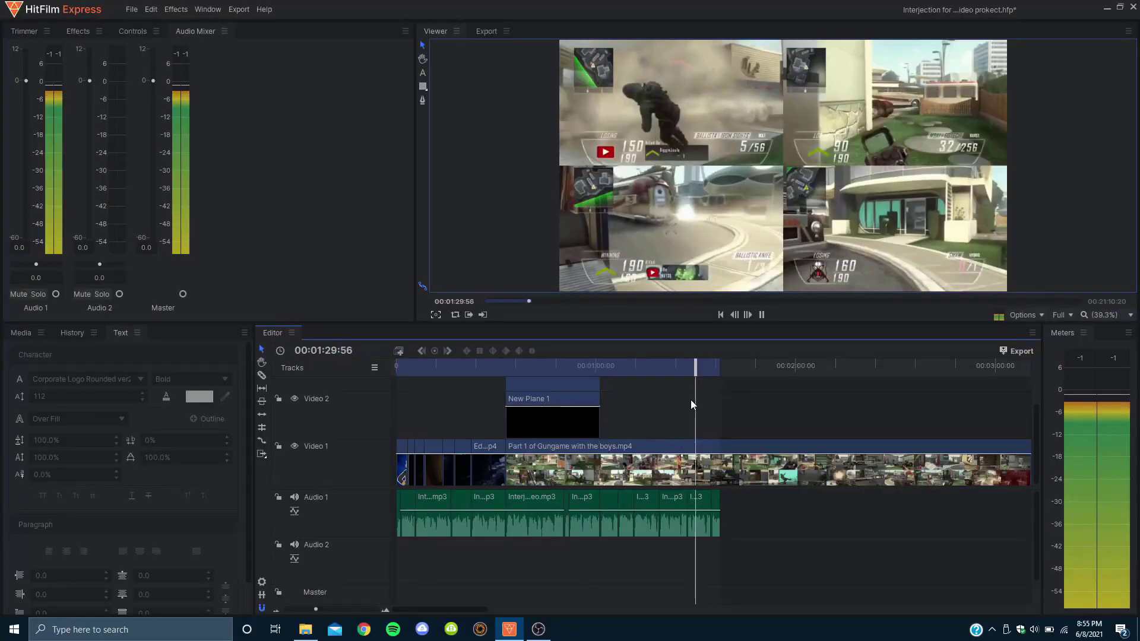
left_click(673, 366)
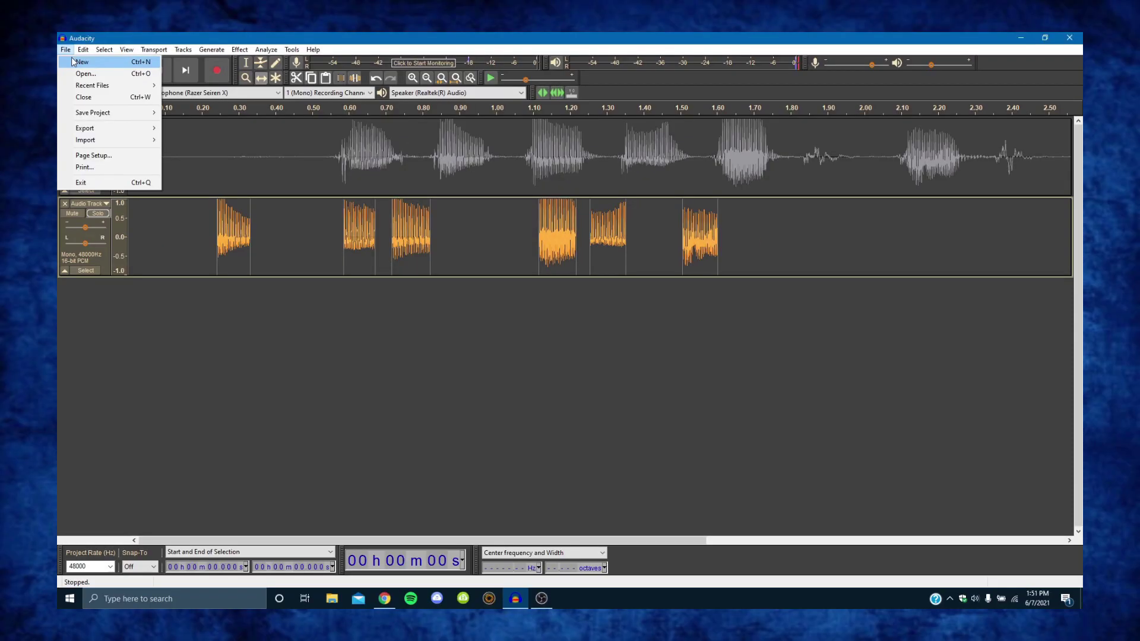
Close the current tracks and add a new mono audio track to the empty project.
key("ctrl+w")
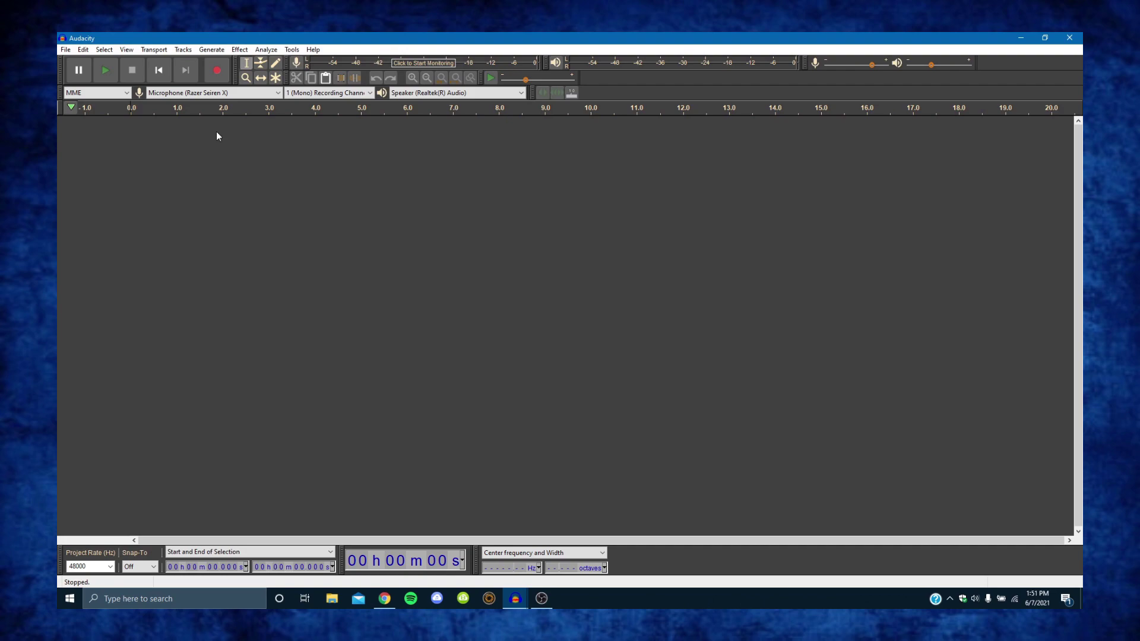
left_click(239, 50)
mouse_move(183, 50)
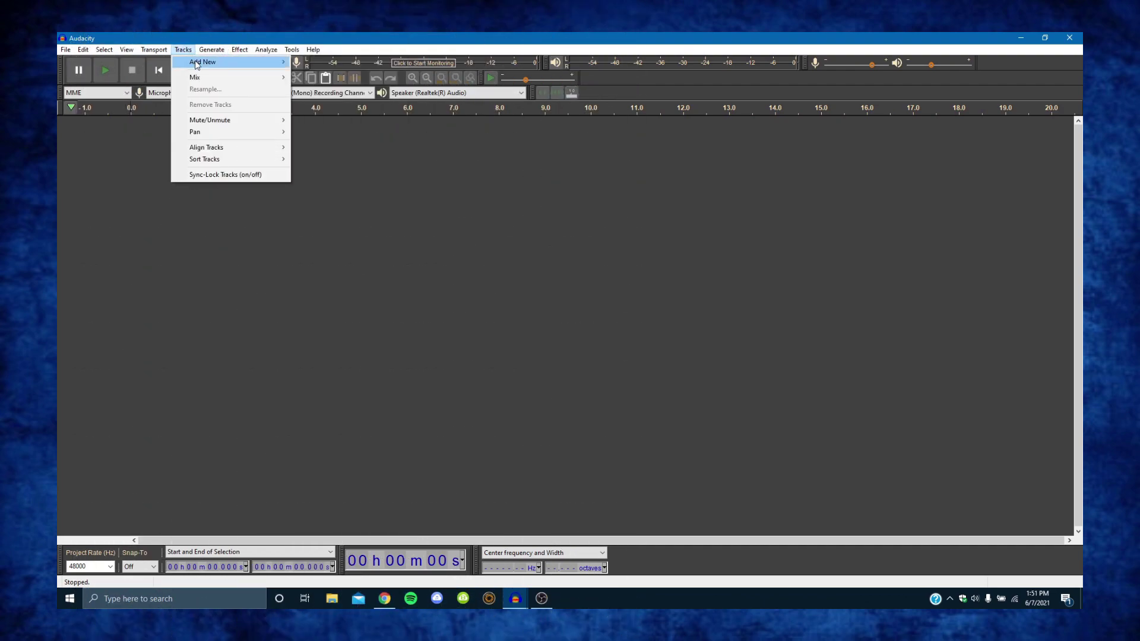
left_click(315, 62)
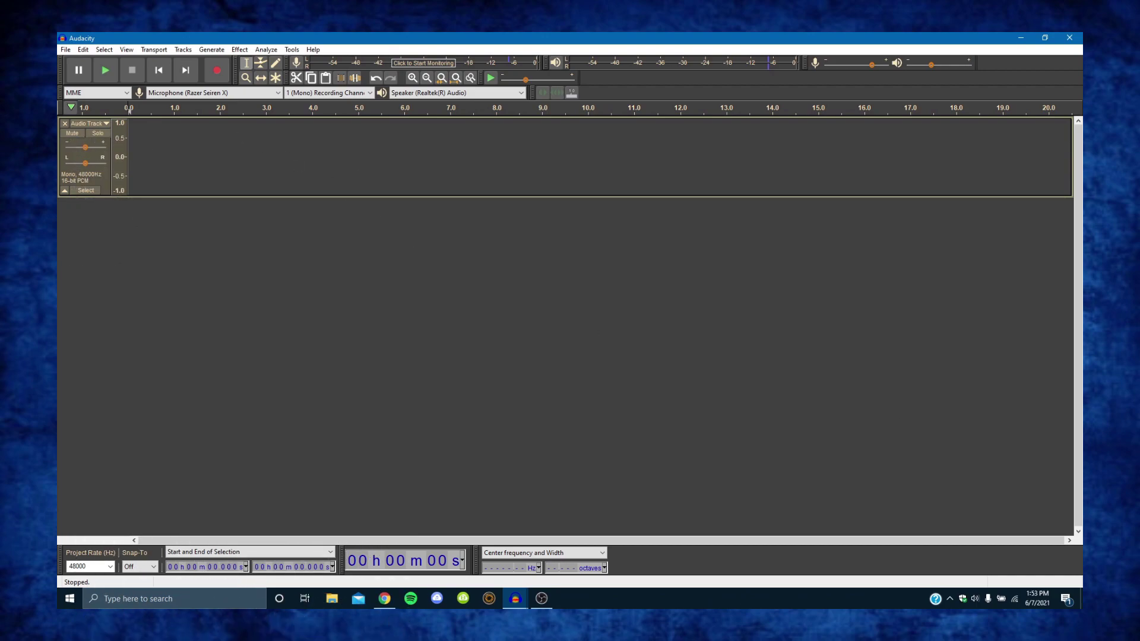
Record about 12.6 seconds of vocal sounds on the new track, leaving about 6 seconds of silence at the start.
key("r")
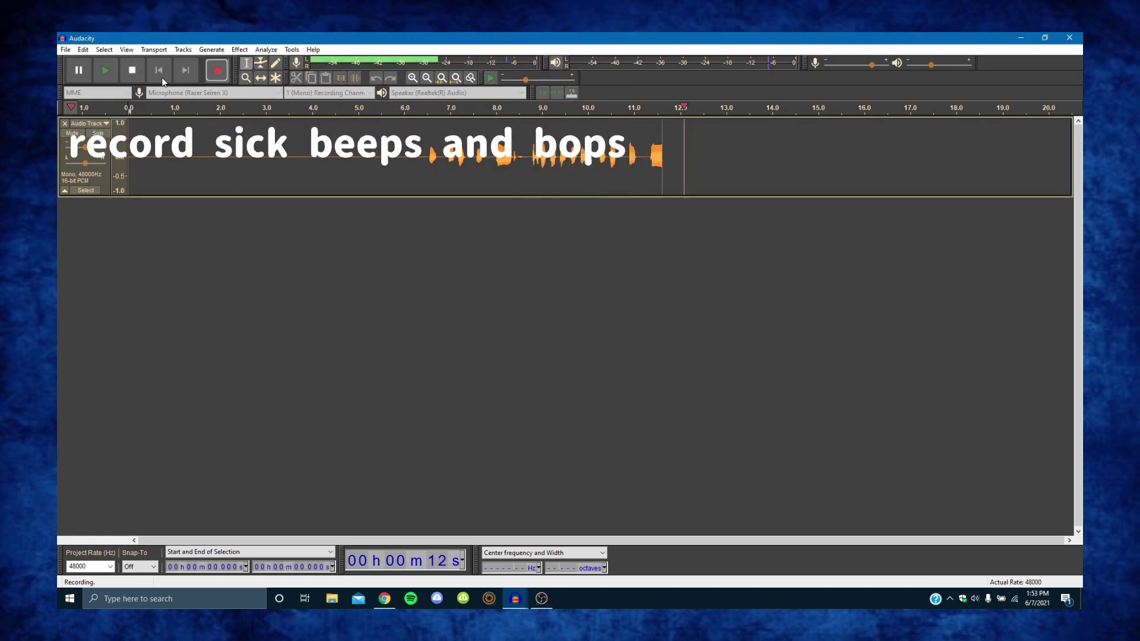
key("space")
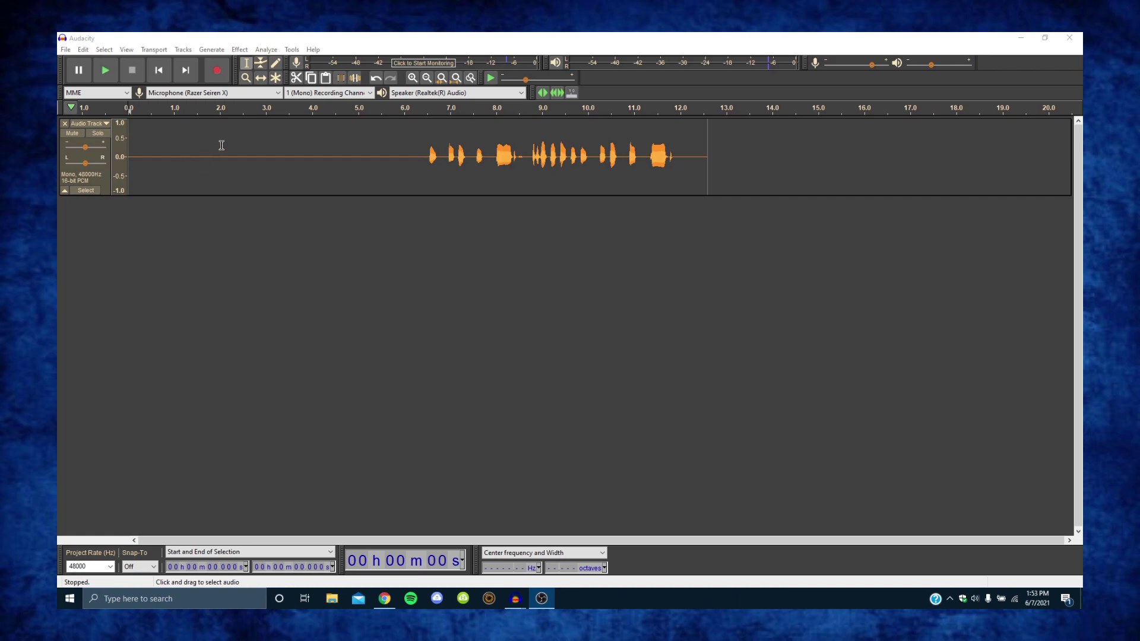
left_click(144, 113)
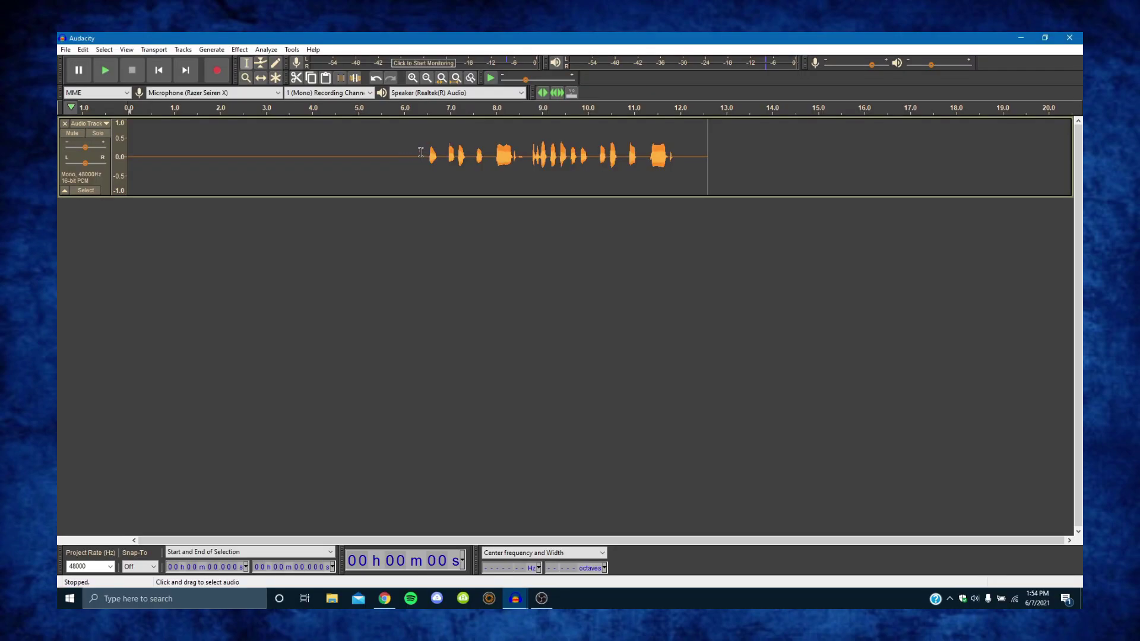
Capture a Noise Reduction profile from the silent opening, about 0 to 6.4 s, and select the whole track.
left_click_drag(420, 155, 128, 163)
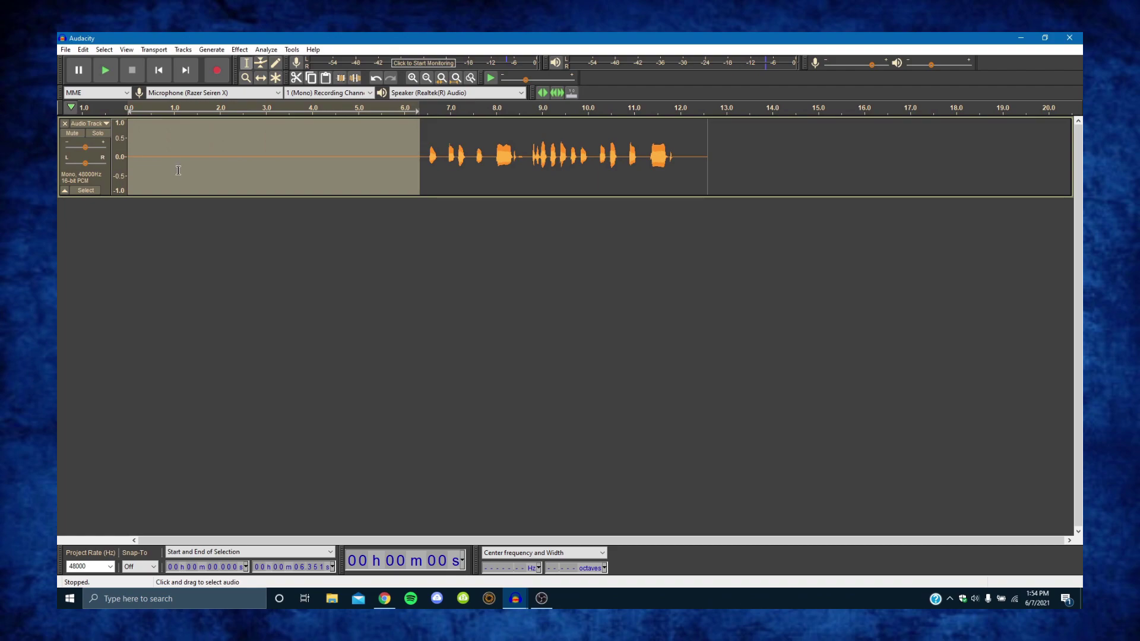
left_click(240, 49)
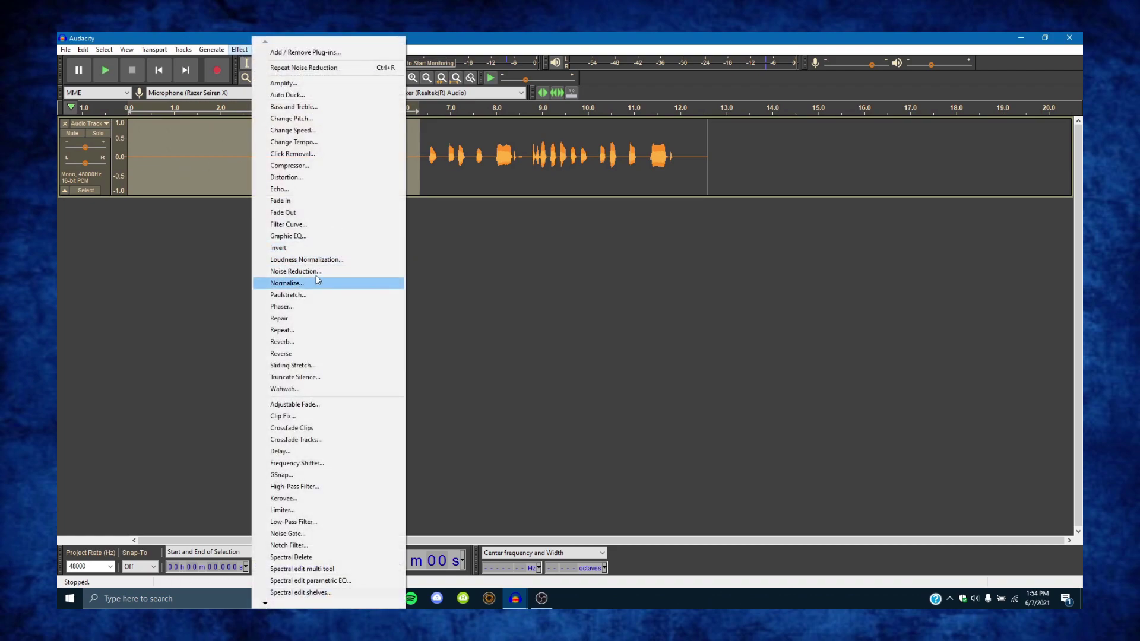
left_click(297, 271)
left_click(570, 261)
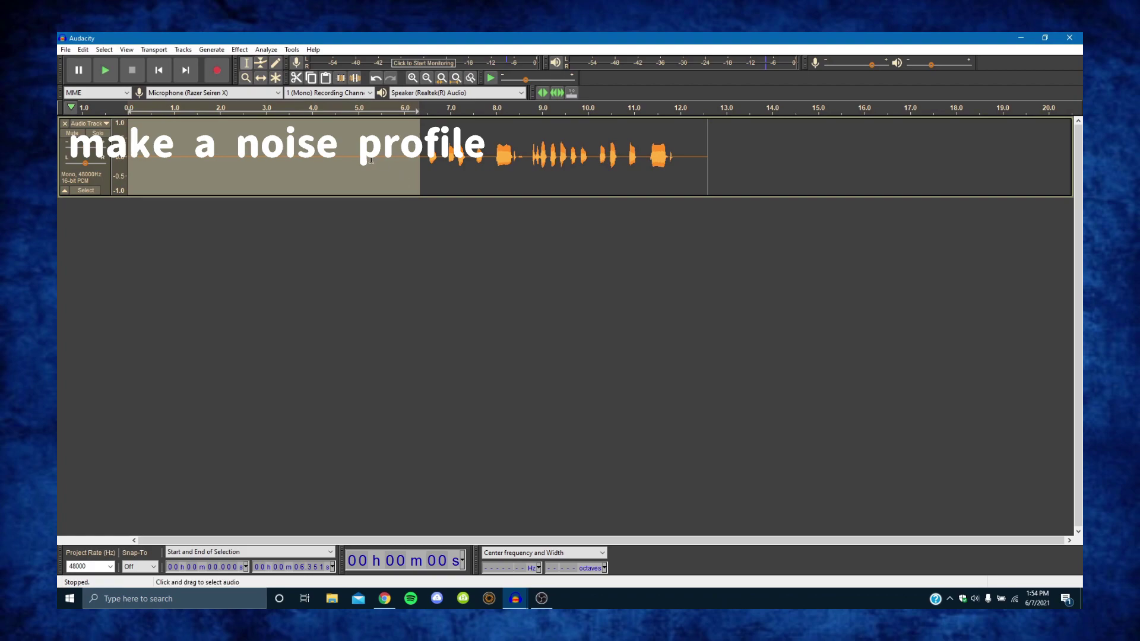
key("ctrl+a")
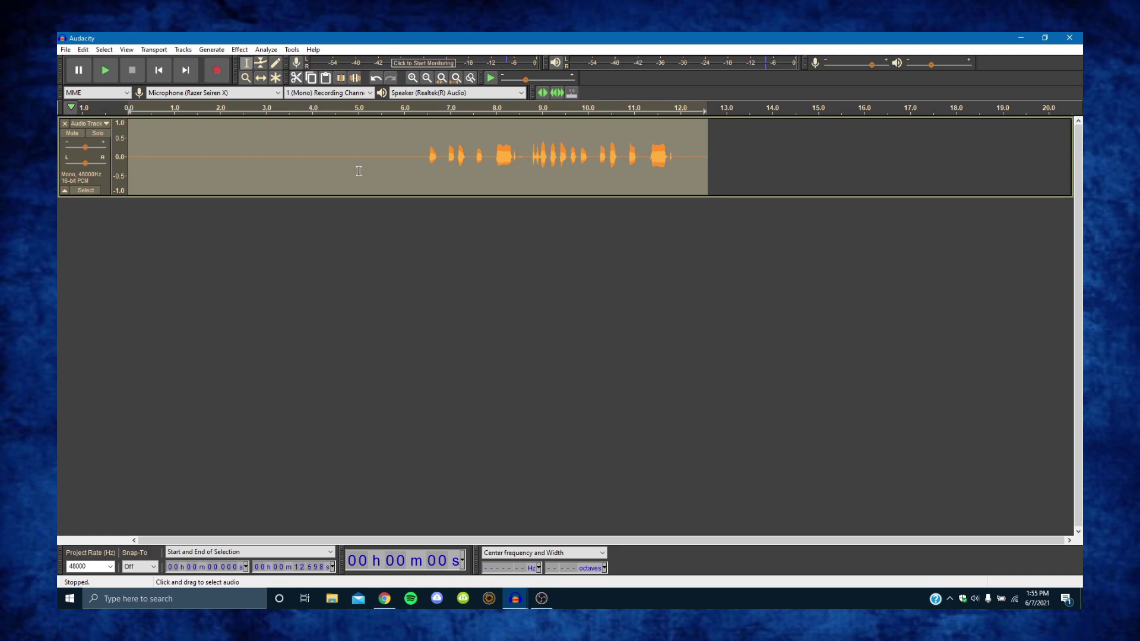
Capture the noise profile again, using the silence from the start to about 5.9 s.
left_click_drag(399, 171, 128, 171)
left_click(240, 50)
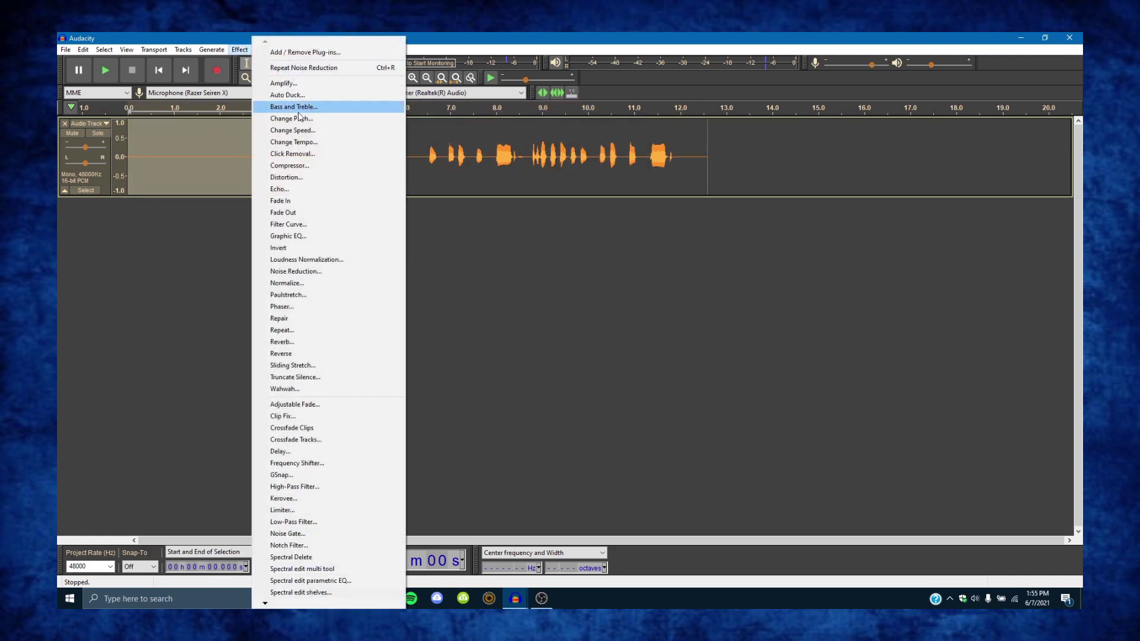
left_click(323, 271)
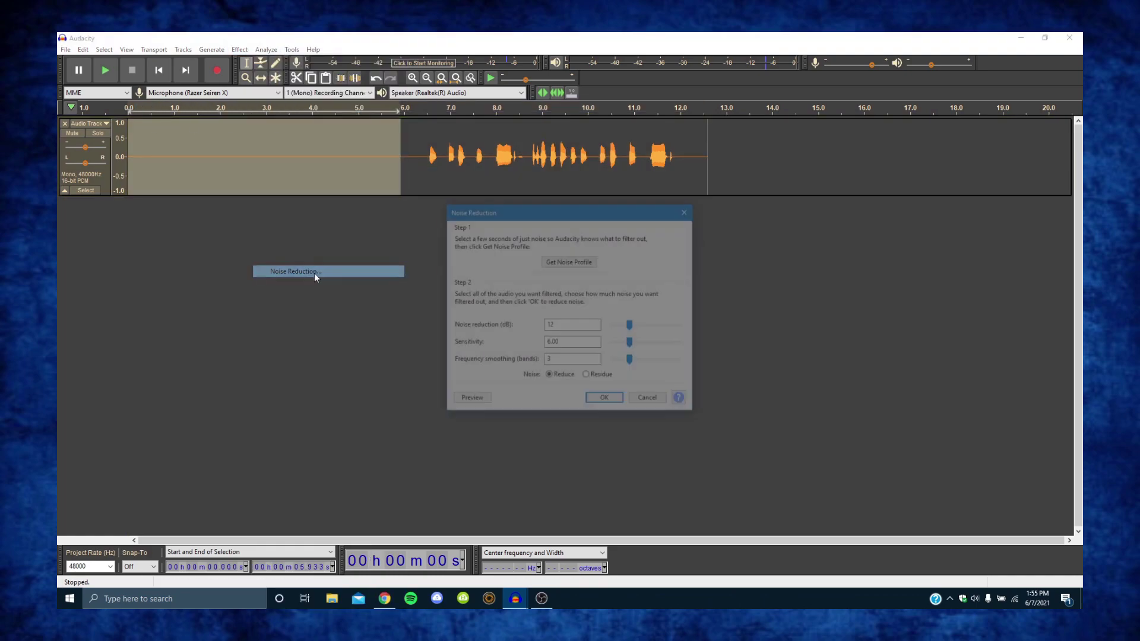
left_click(564, 262)
Apply Noise Reduction to the whole track with 12 dB reduction, sensitivity 6.00 and 3 frequency smoothing bands.
left_click(356, 162)
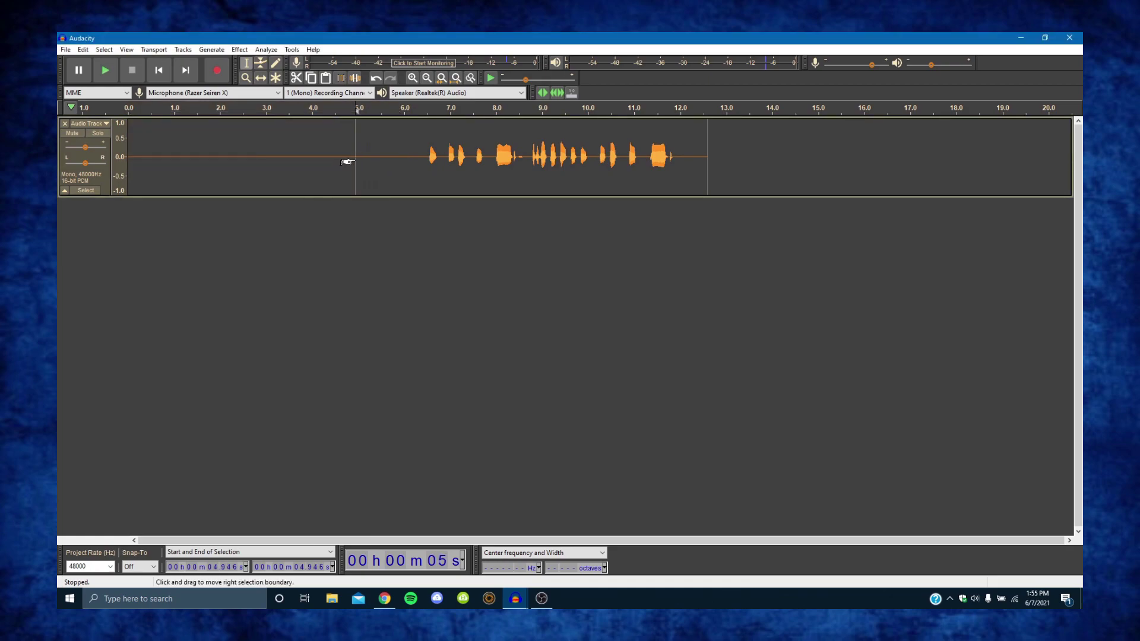
key("ctrl+a")
left_click(240, 50)
left_click(307, 275)
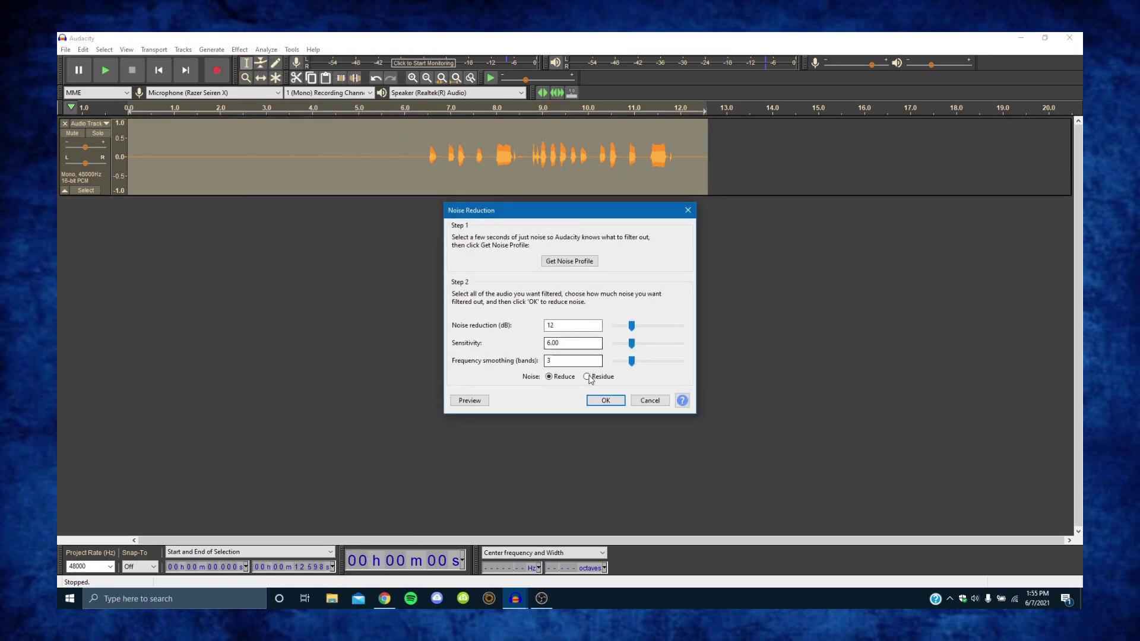
left_click(598, 405)
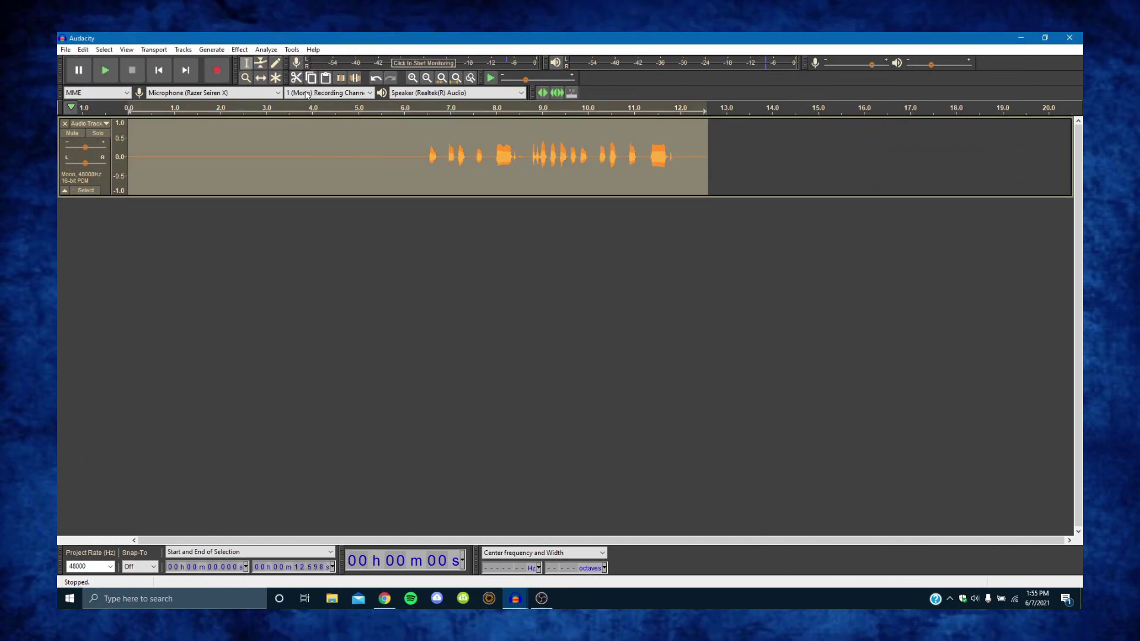
Compress the whole track with threshold -12 dB, noise floor -40 dB, ratio 2:1, attack 0.20 s, release 1.0 s and make-up gain.
left_click(244, 51)
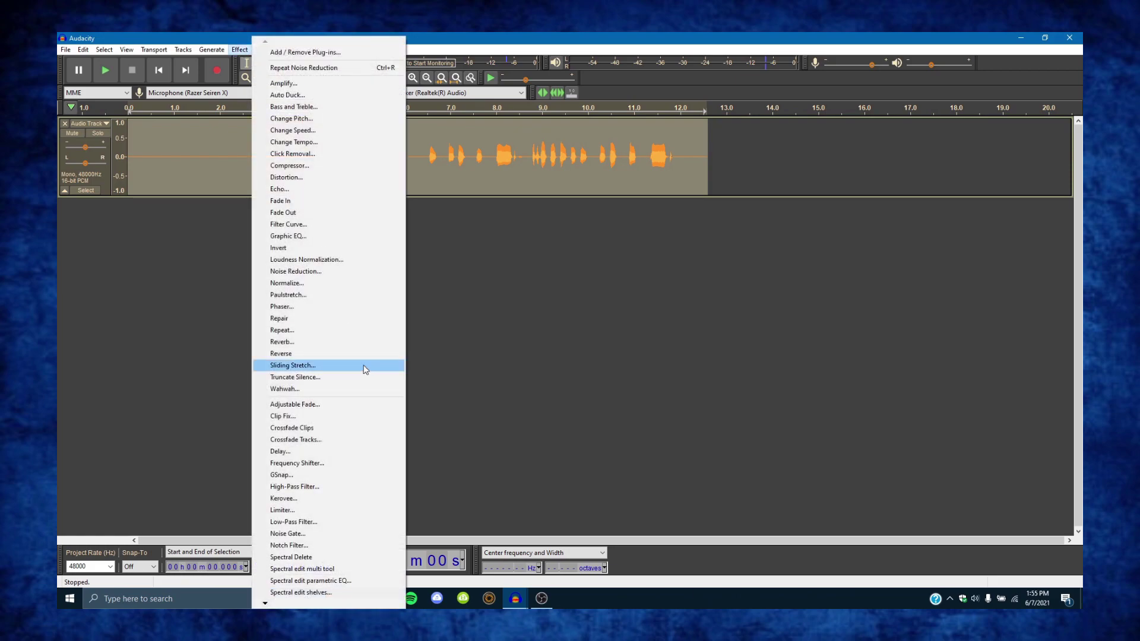
left_click(297, 167)
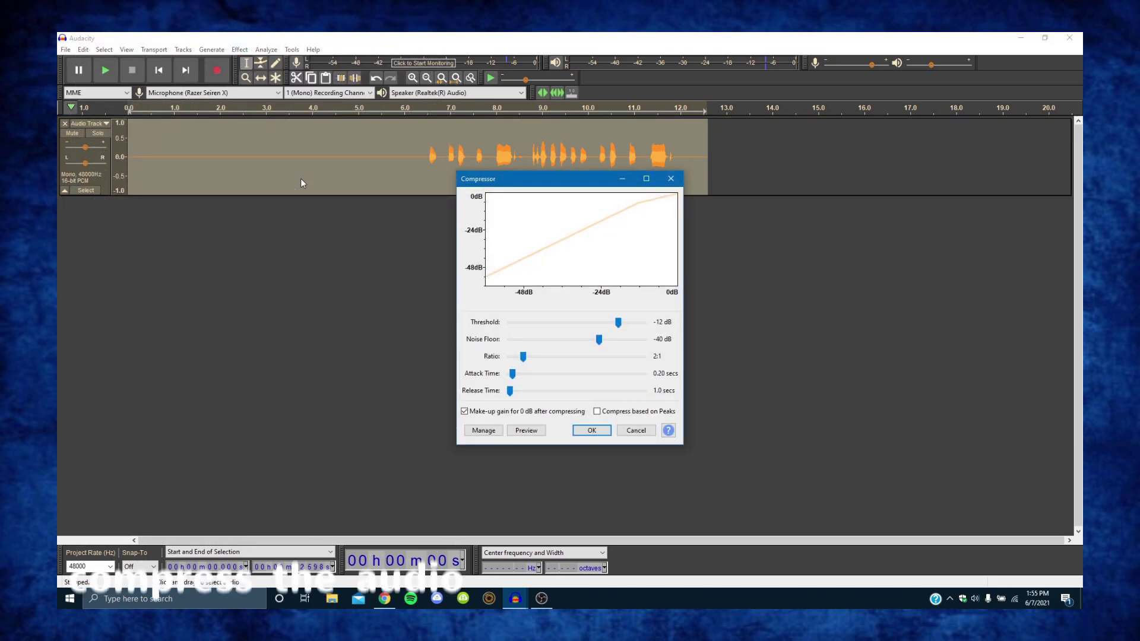
left_click(591, 432)
Apply Bass and Treble to the whole track with bass 3.0 dB, treble -3.0 dB and volume 0.0 dB.
left_click(408, 157)
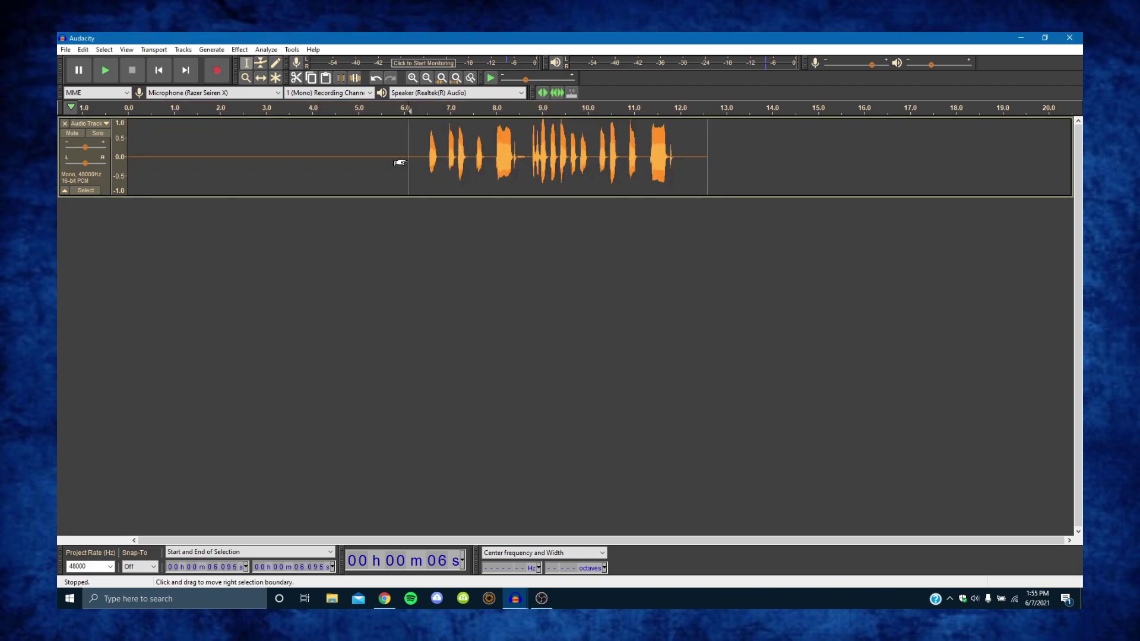
key("ctrl+a")
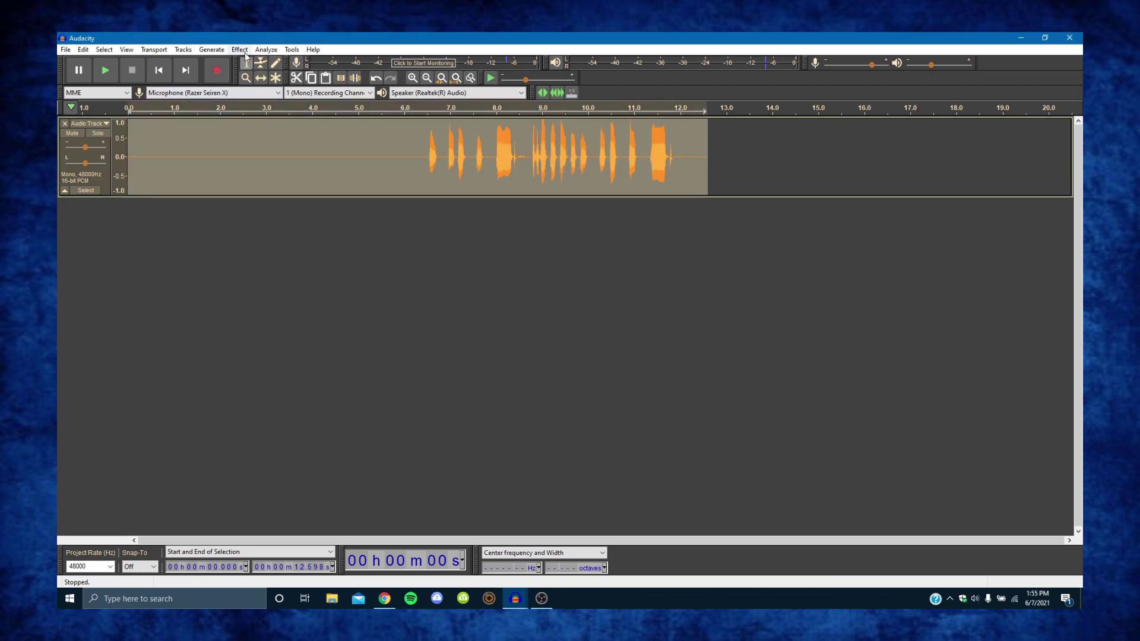
left_click(240, 50)
left_click(279, 107)
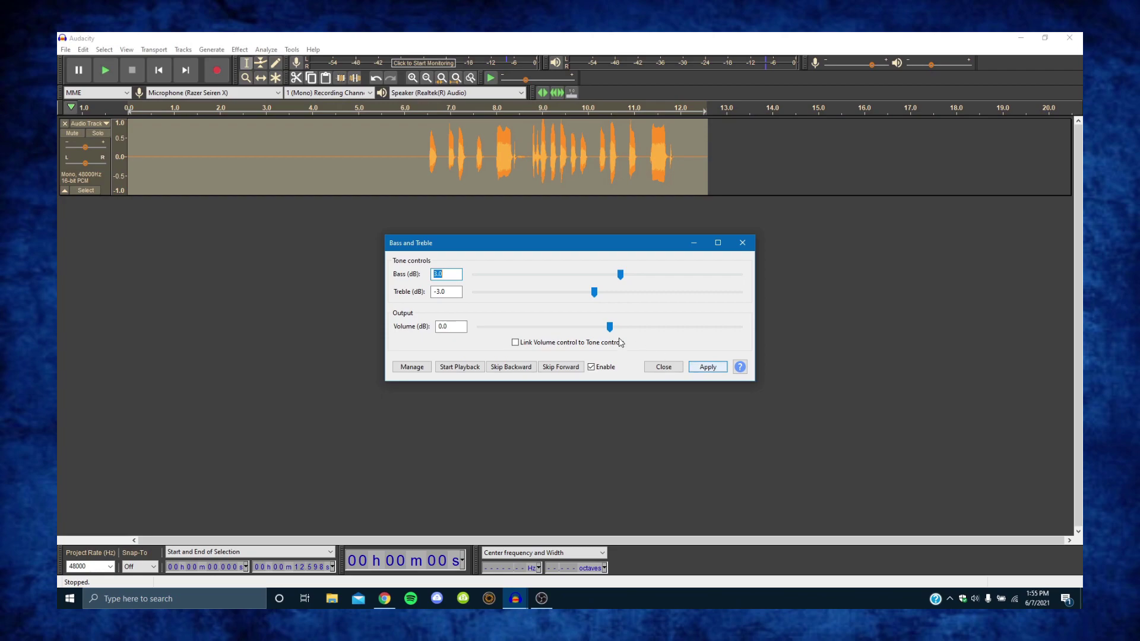
left_click(709, 368)
left_click(742, 242)
Normalize the whole track with the existing settings.
left_click(241, 50)
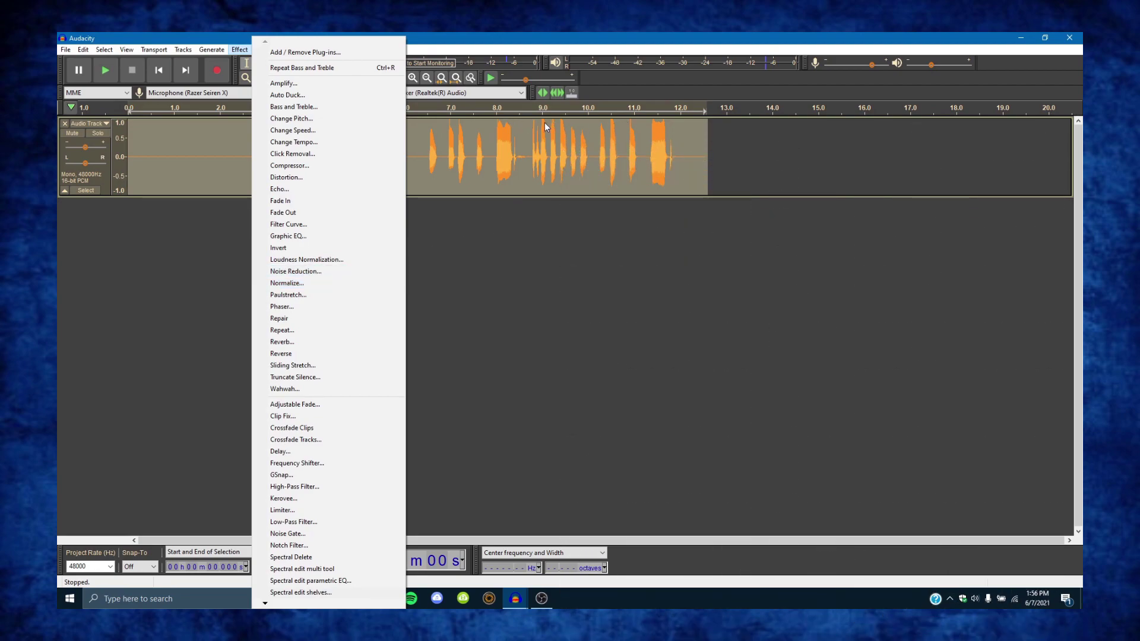
left_click(326, 283)
left_click(592, 342)
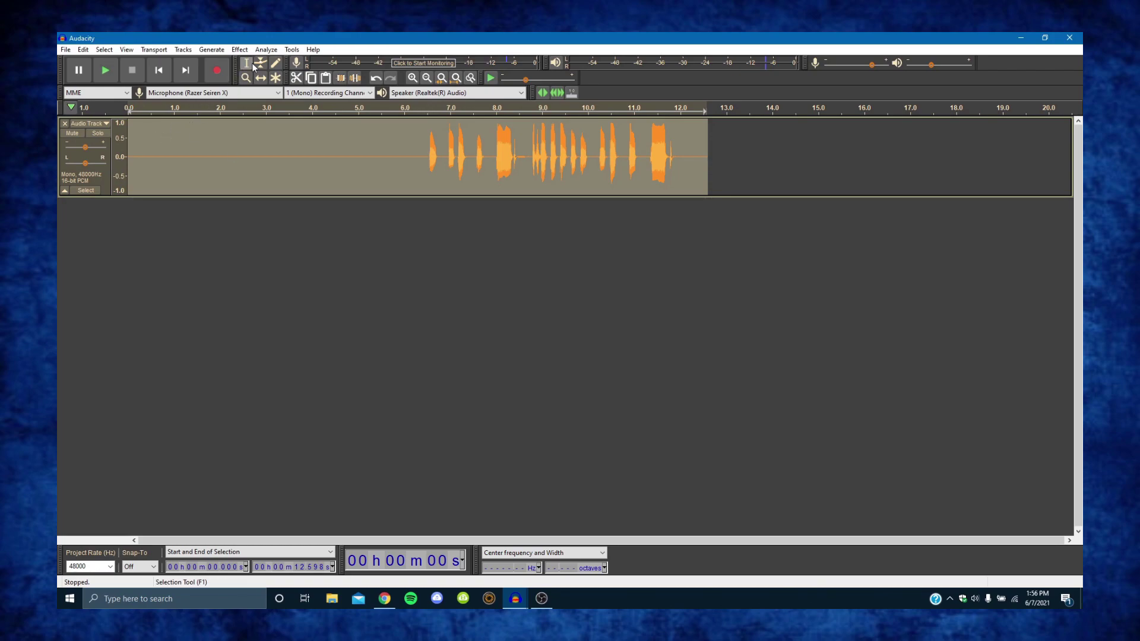
left_click(414, 156)
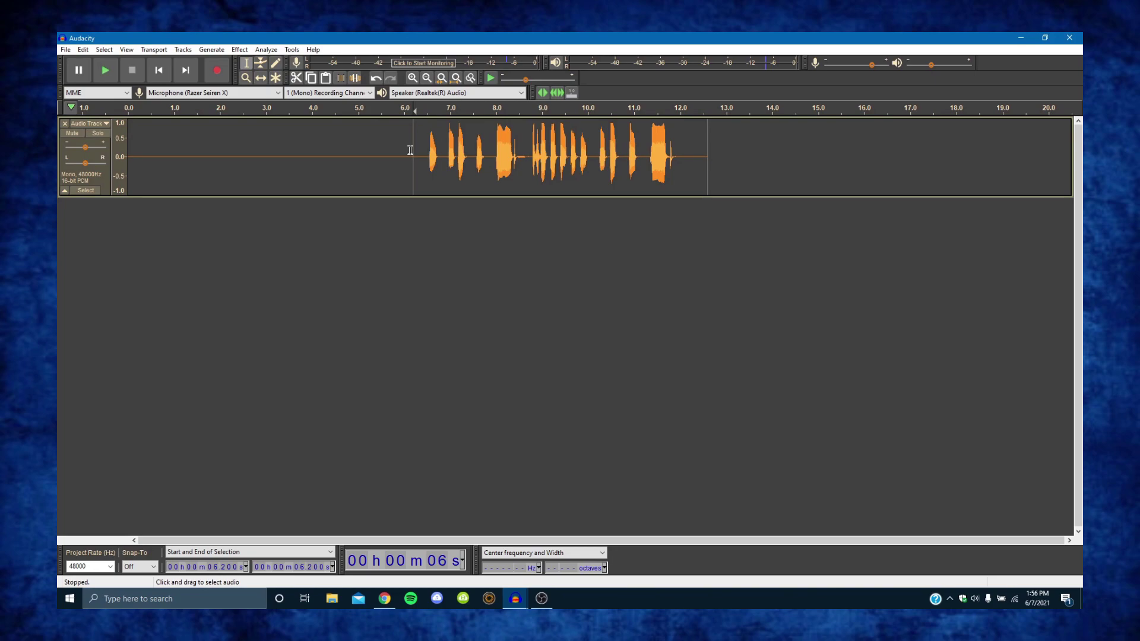
left_click(239, 50)
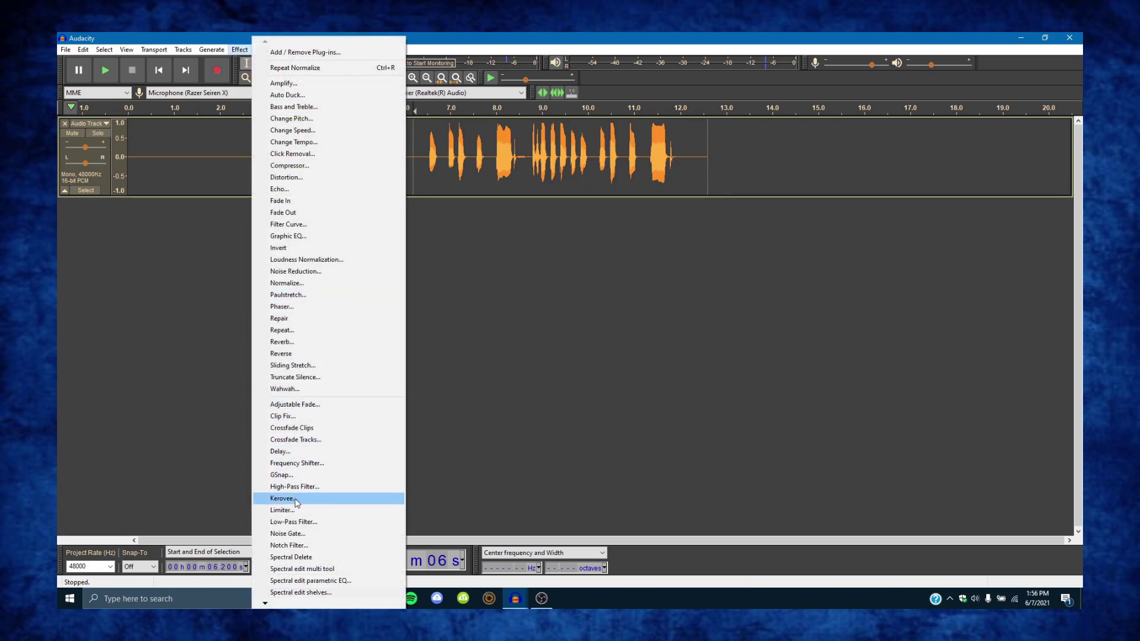
left_click(618, 339)
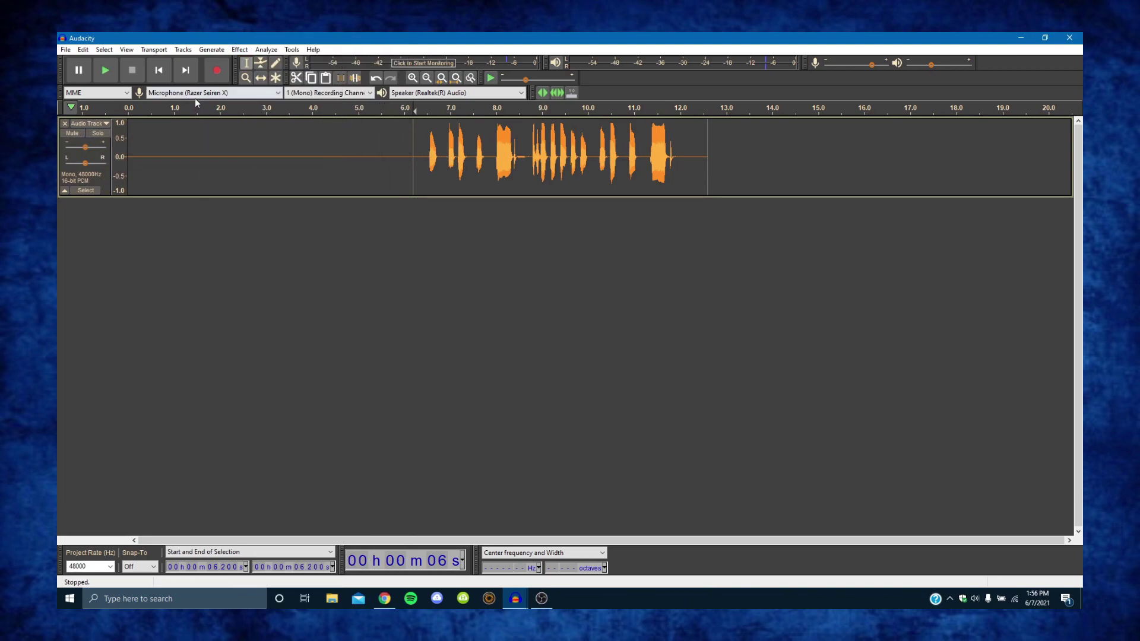
left_click(424, 144)
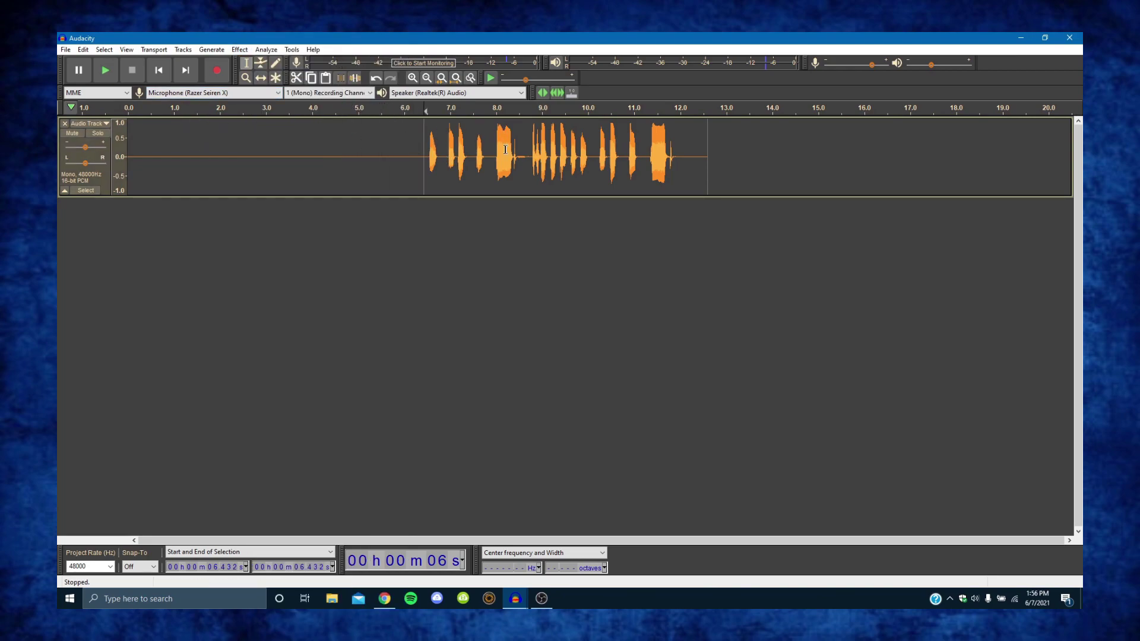
Open the Kerovee effect on the recorded sounds from about 6.3 to 12.1 s and preview the pitch-corrected audio.
left_click_drag(416, 147, 686, 156)
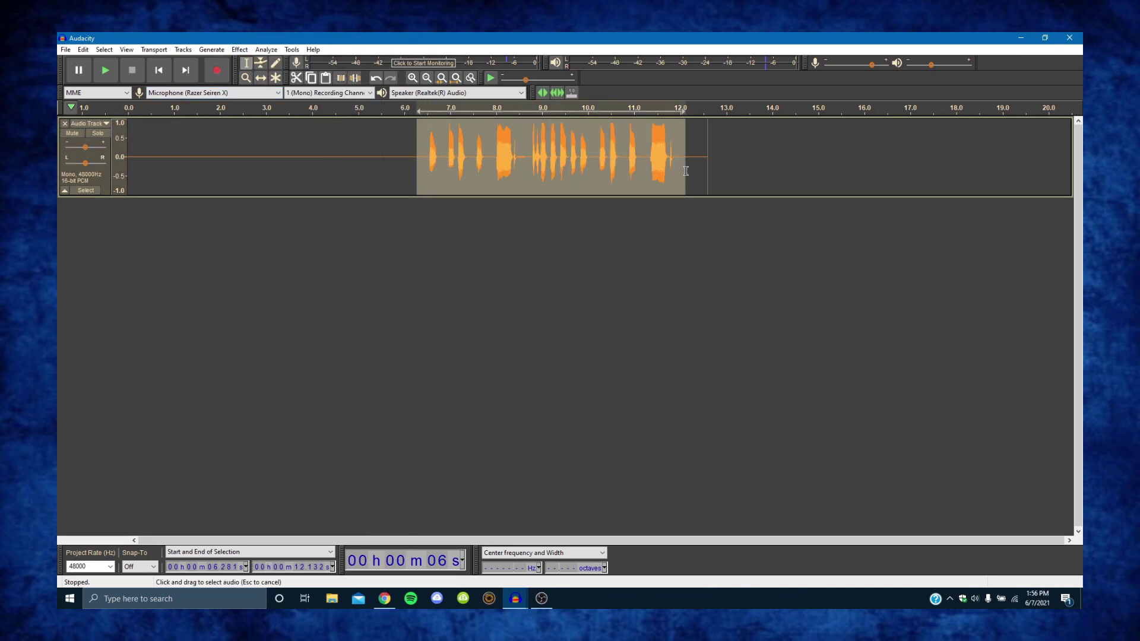
left_click(239, 50)
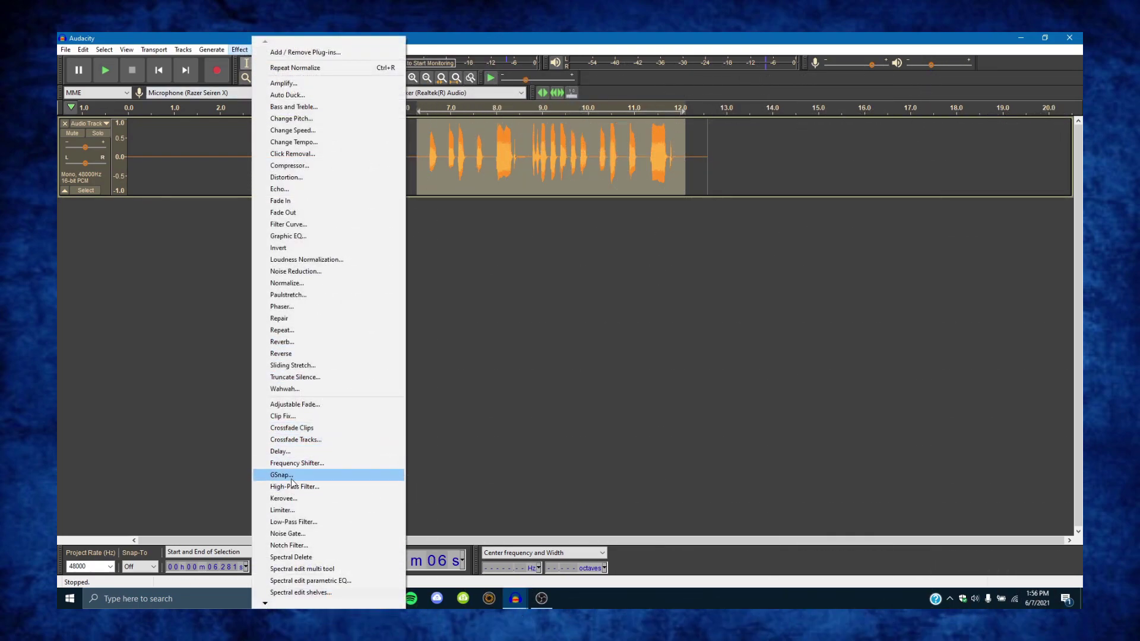
left_click(294, 499)
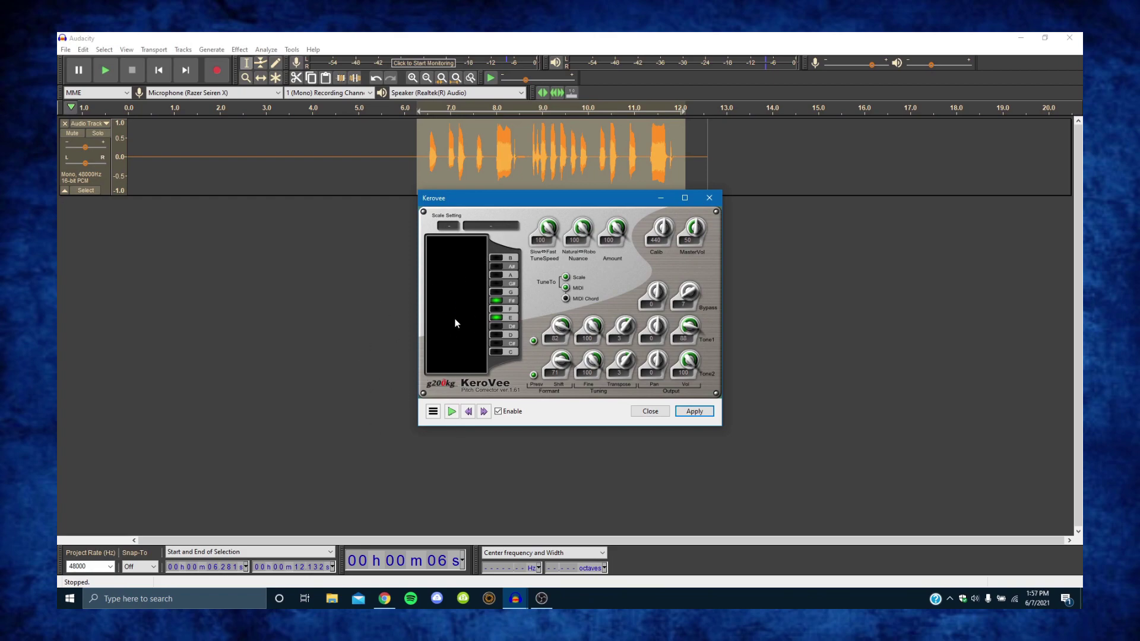
left_click(452, 413)
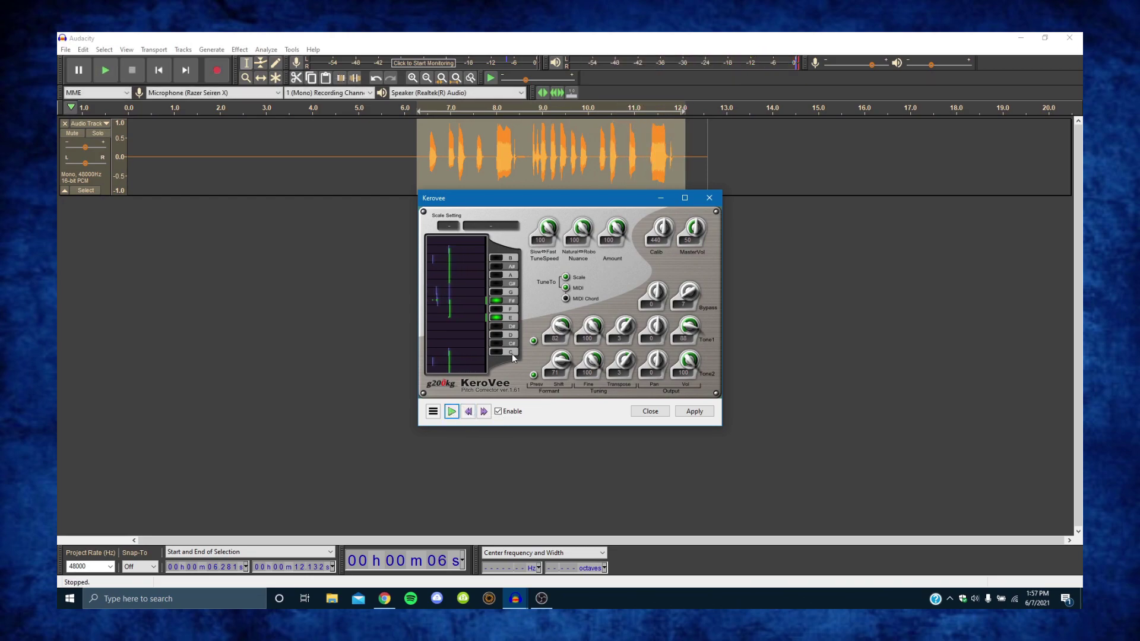
Turn on the notes B, A, F, C# and C alongside F# in Kerovee's scale, and turn off E.
left_click(458, 308)
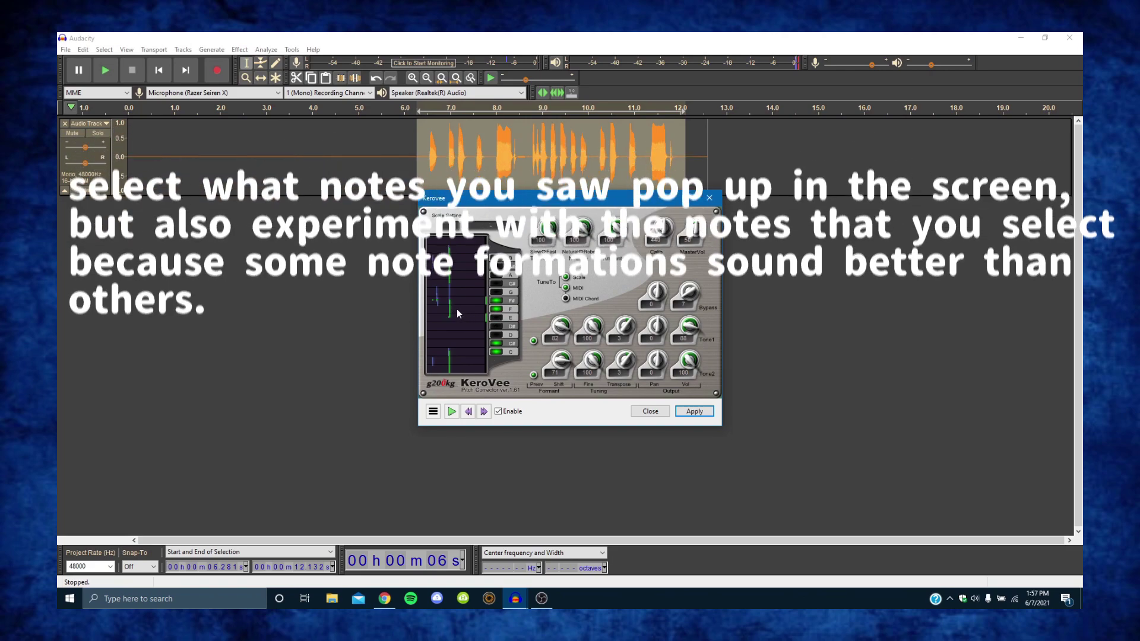
left_click(496, 259)
left_click(497, 275)
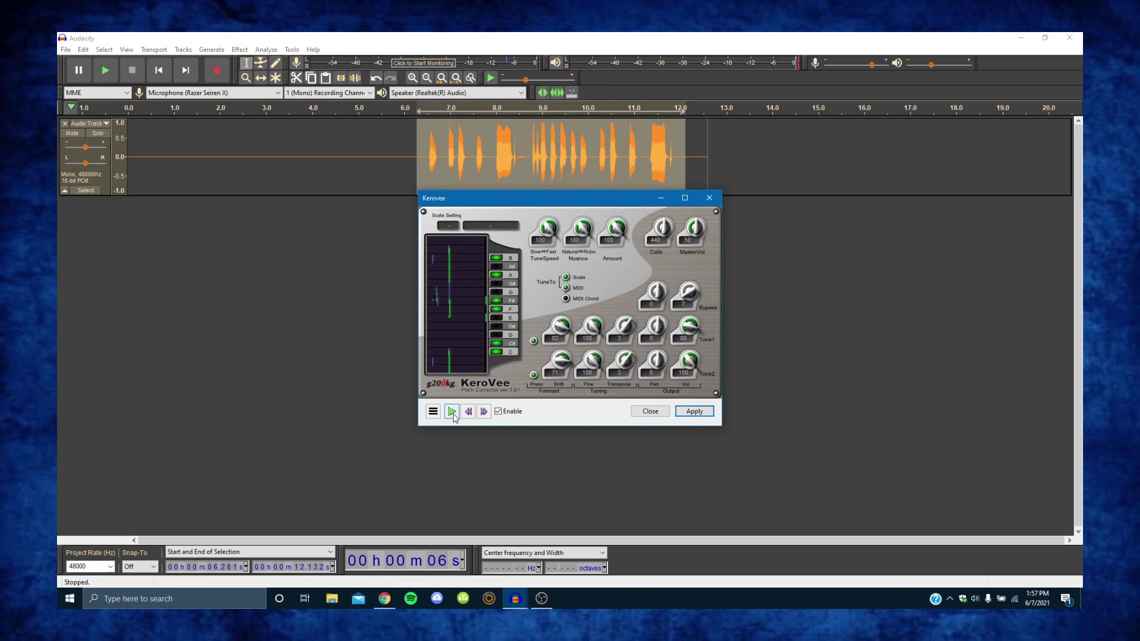
Turn off C and F# and turn on D# and G in Kerovee's scale, previewing the pitch-corrected sounds between changes.
left_click(454, 416)
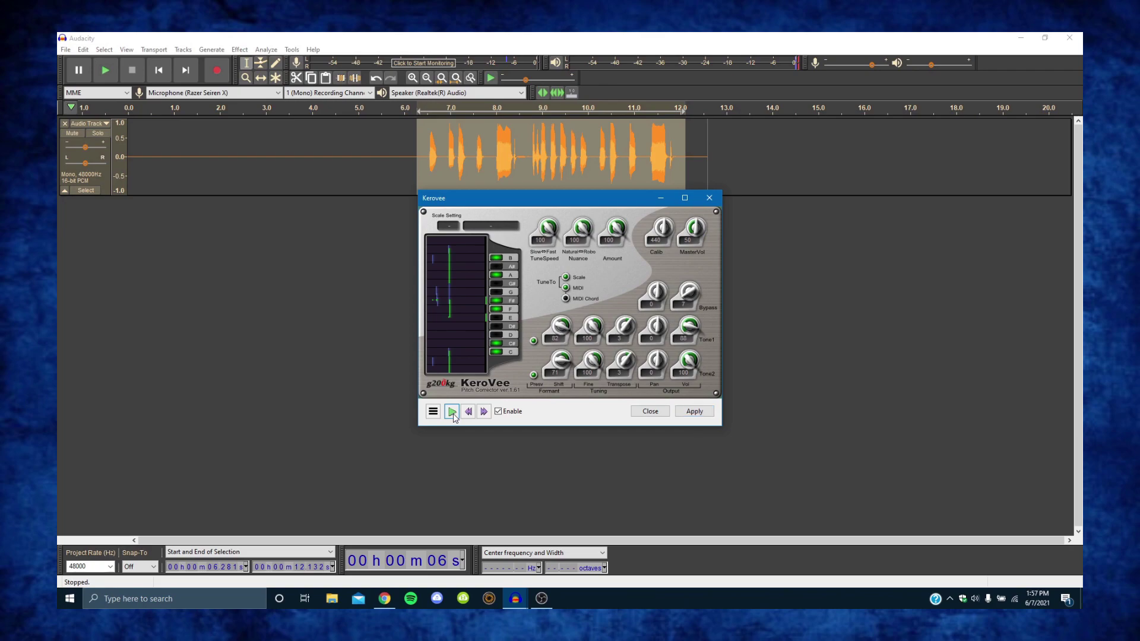
left_click(498, 353)
left_click(502, 326)
left_click(453, 415)
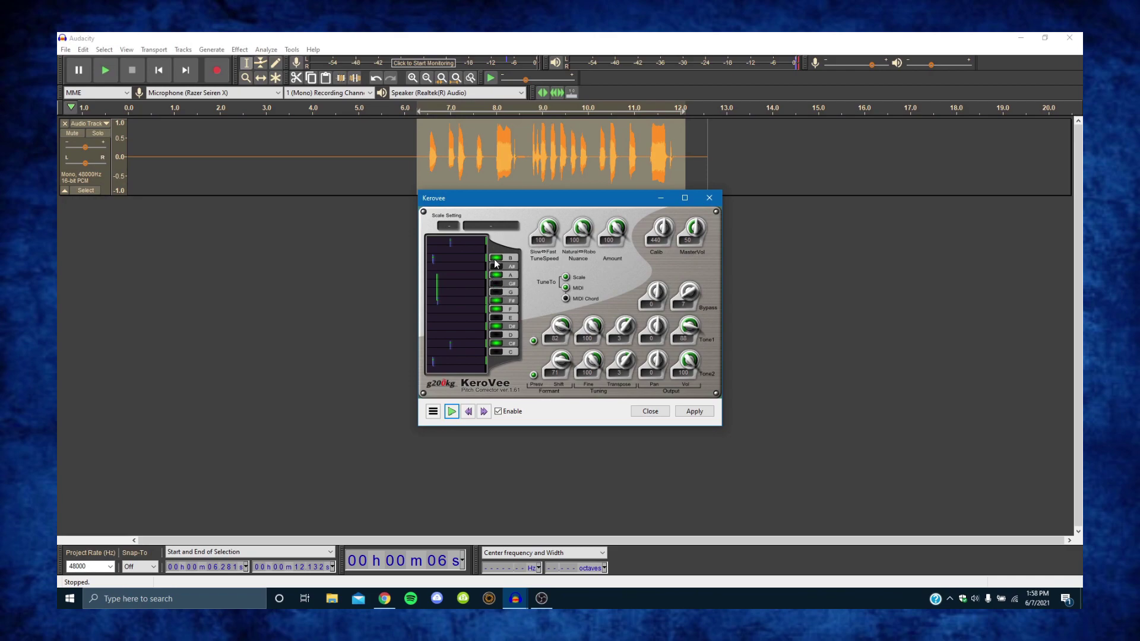
left_click(499, 294)
key("space")
left_click(802, 342)
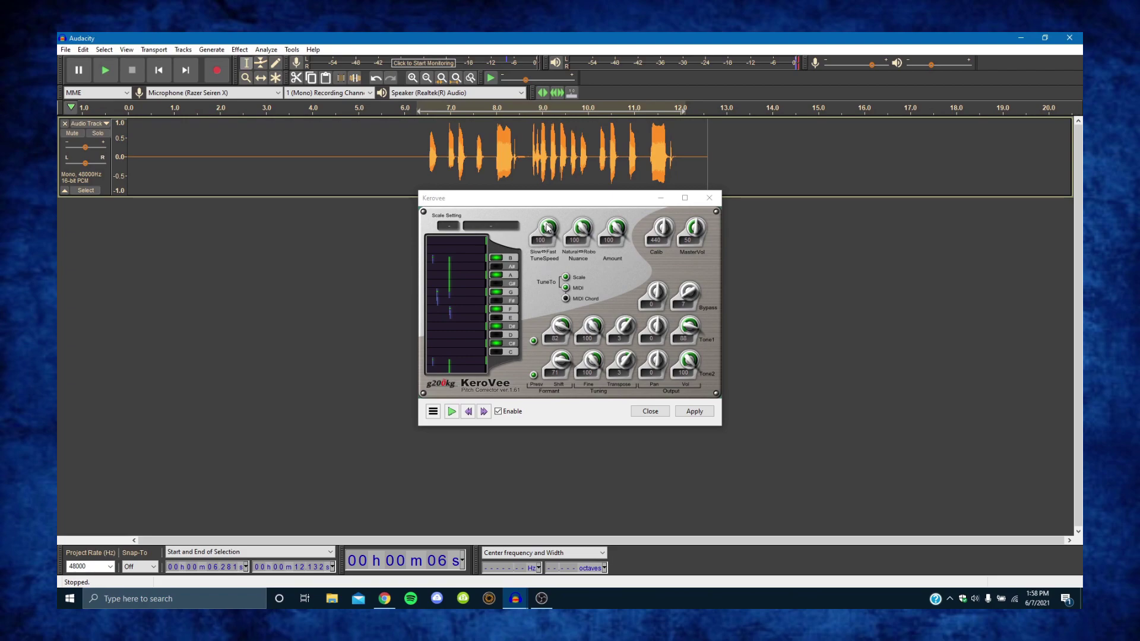
Try a TuneSpeed of 82 in Kerovee and preview the sounds.
left_click_drag(547, 230, 547, 267)
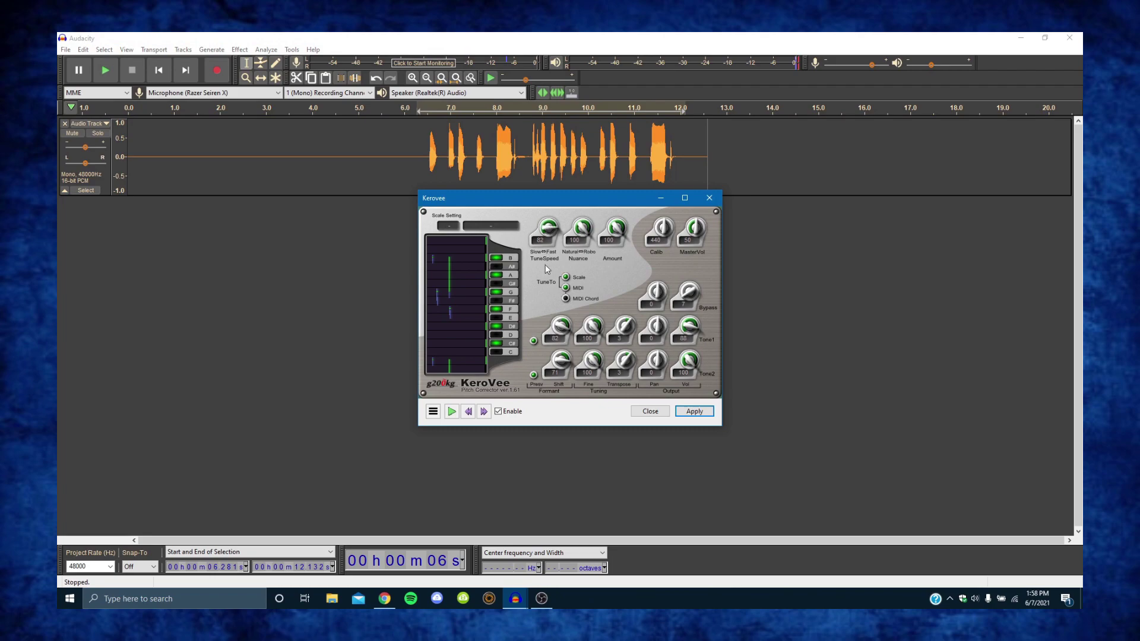
left_click(452, 412)
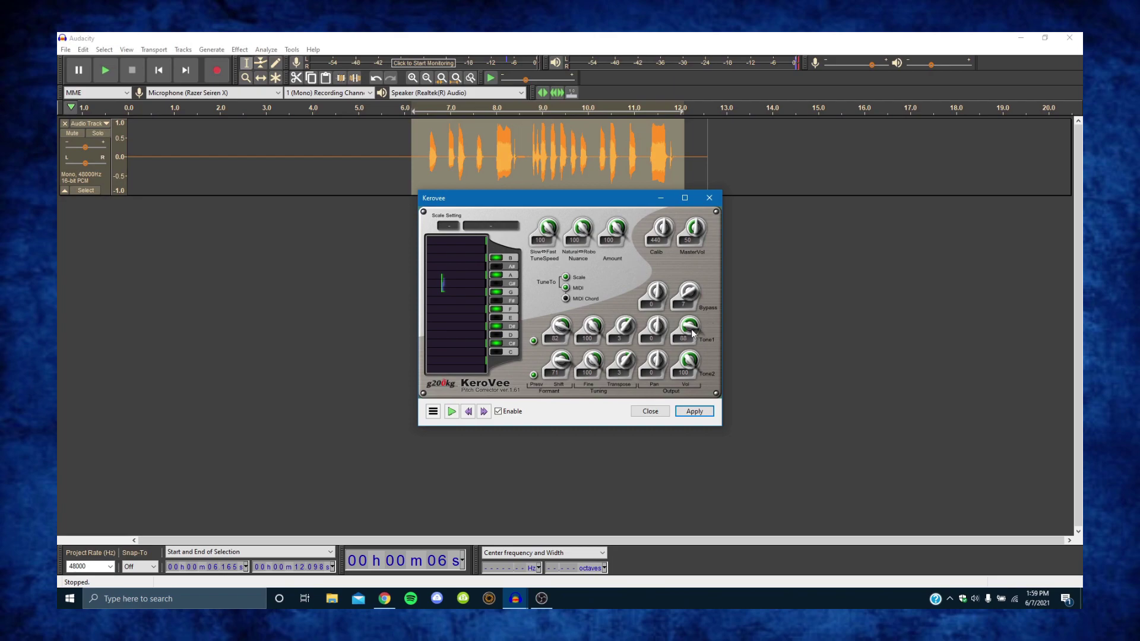
Try formant shifts of 67 on Tone1 and 69 on Tone2, previewing the sounds after each adjustment.
left_click_drag(563, 330, 565, 339)
left_click(451, 414)
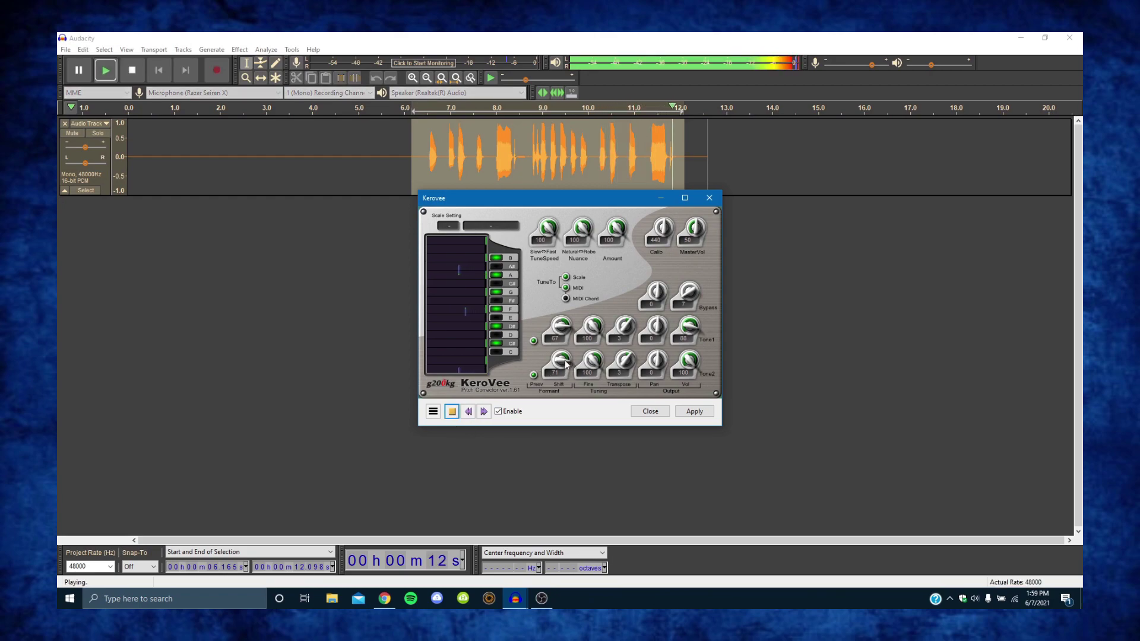
left_click_drag(567, 364, 557, 369)
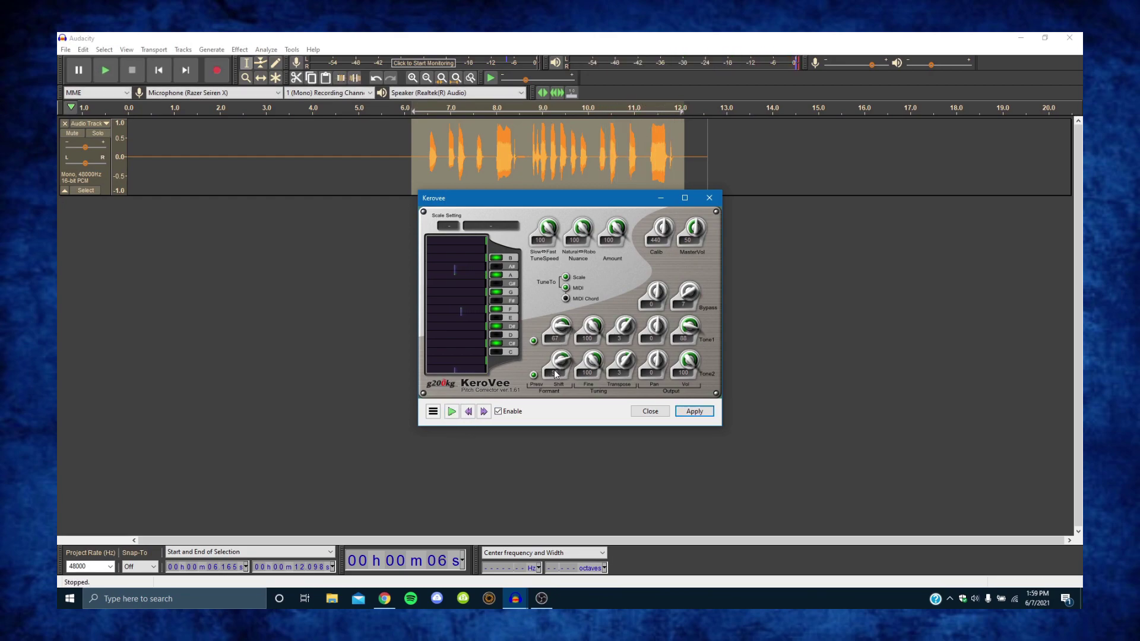
left_click(452, 411)
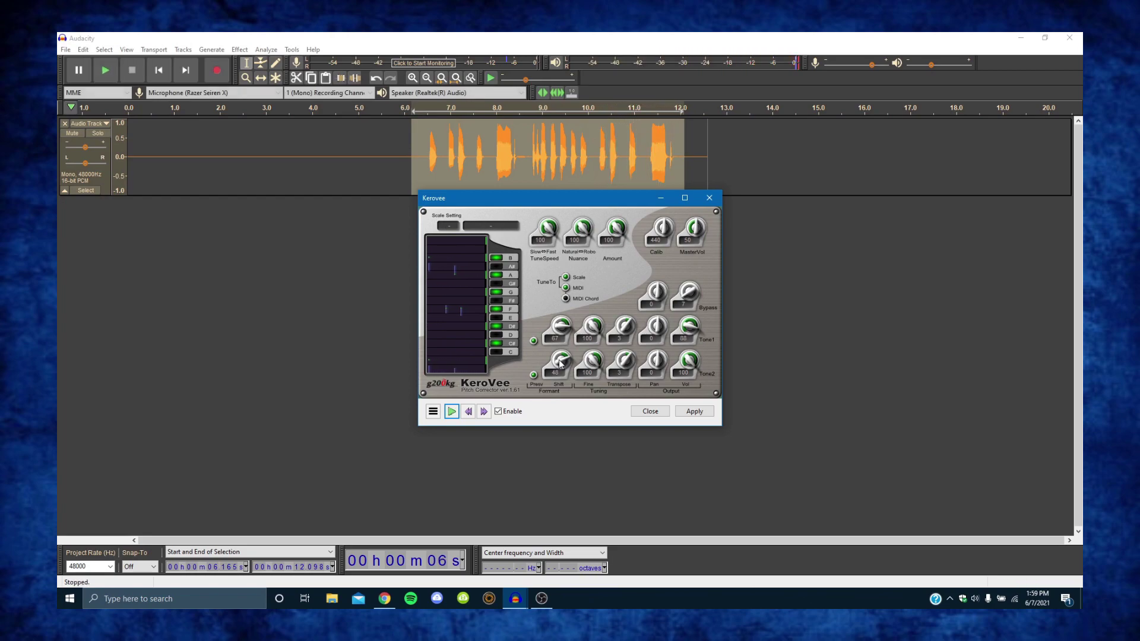
left_click_drag(563, 362, 572, 345)
left_click(451, 411)
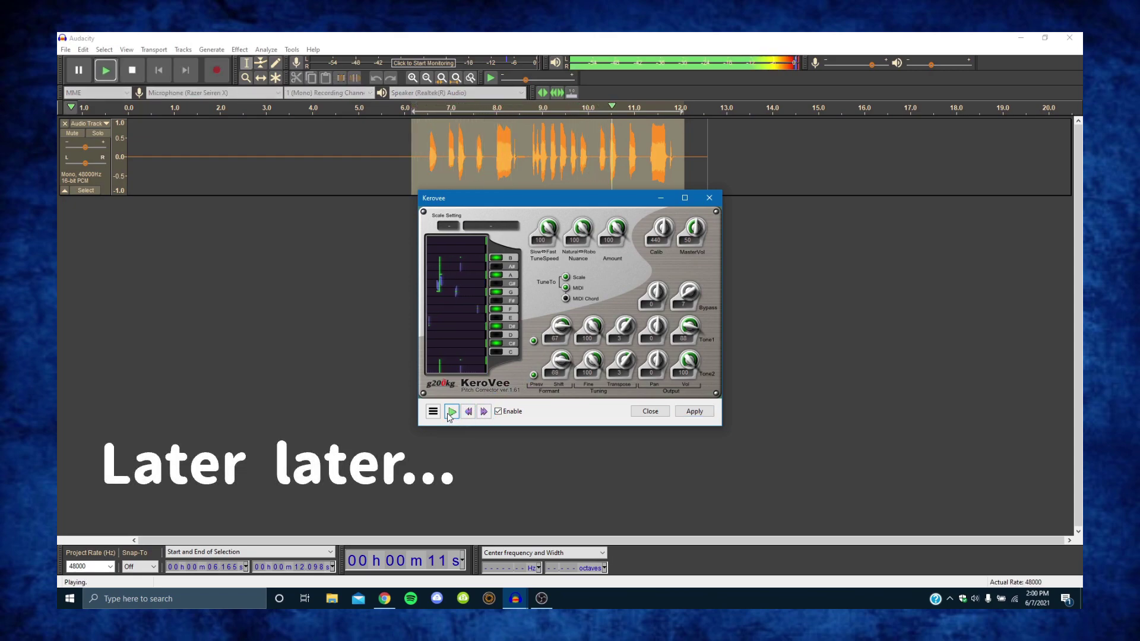
Try negative formant shifts of -24 and -20 on Tone1 and preview the sounds.
left_click(452, 411)
left_click_drag(562, 328, 586, 420)
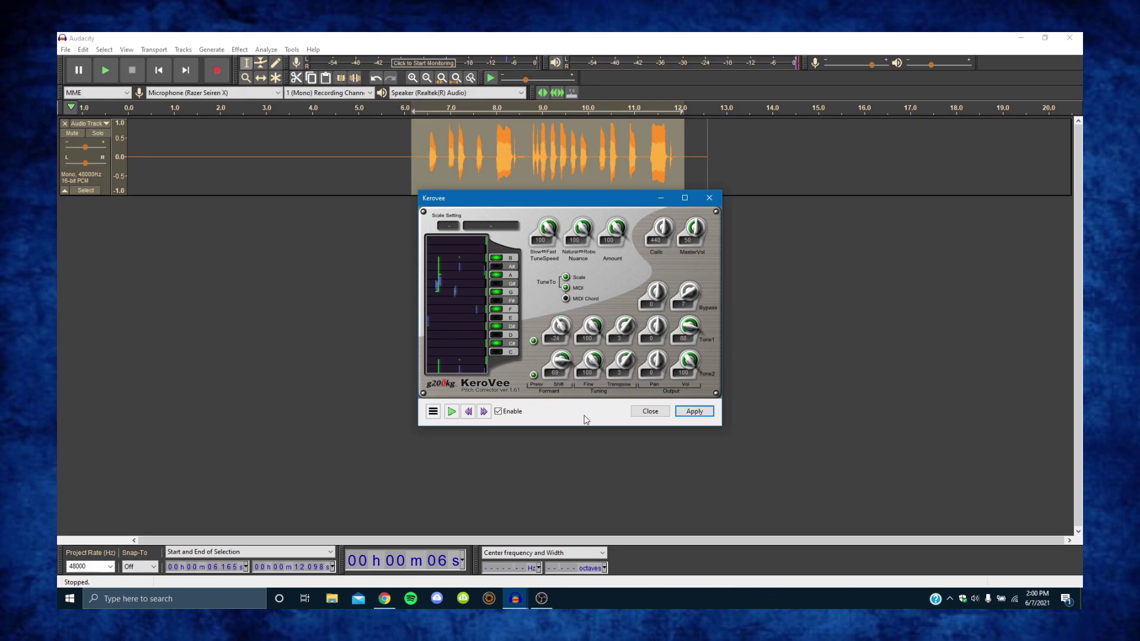
left_click(452, 411)
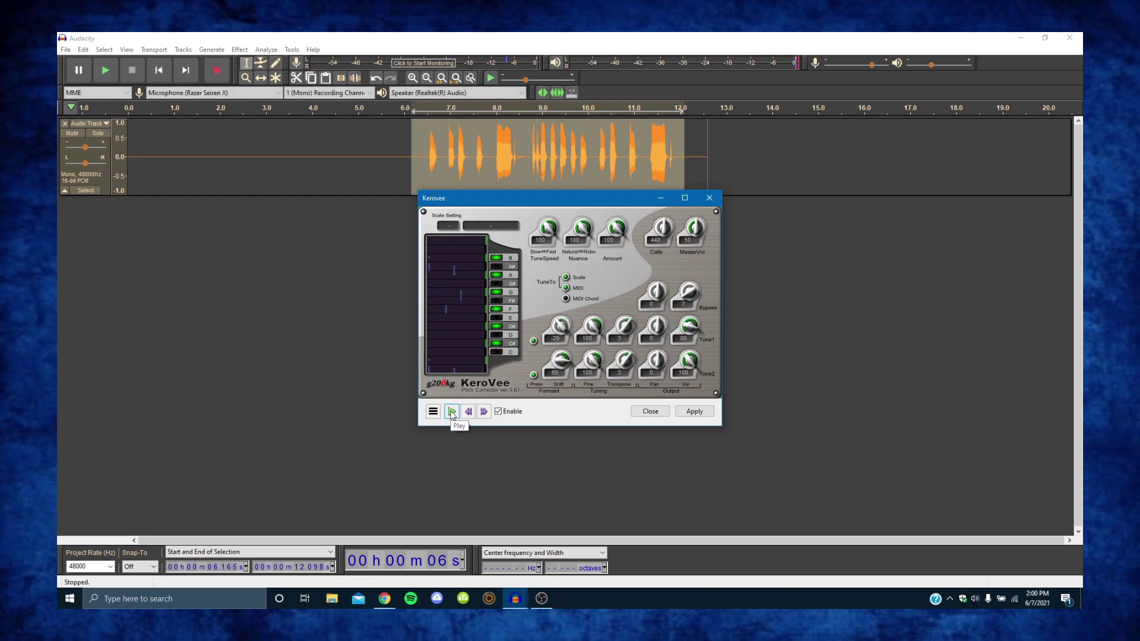
left_click(452, 411)
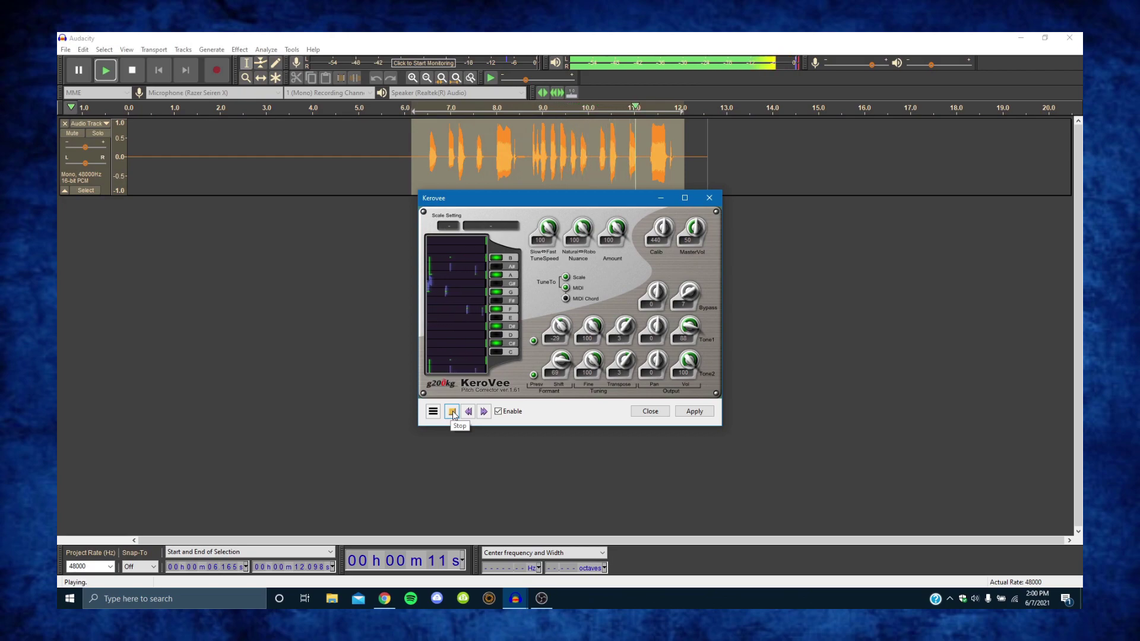
Raise Tone1's formant shift to 73, previewing the sounds between adjustments.
left_click_drag(560, 328, 580, 259)
left_click(452, 412)
left_click(451, 411)
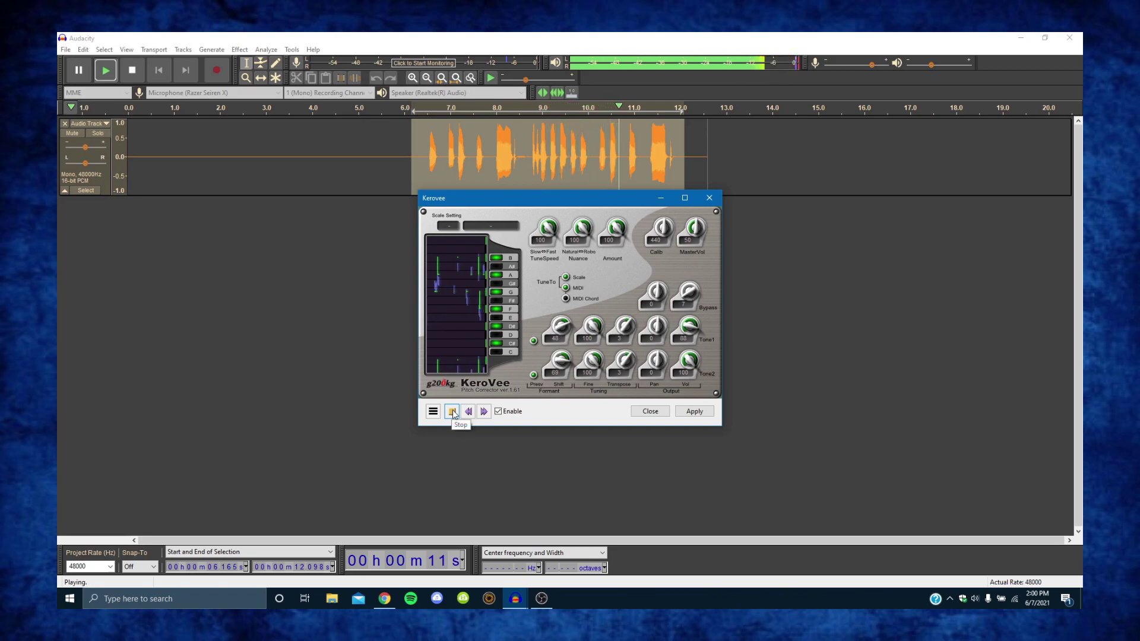
left_click(452, 411)
left_click_drag(560, 328, 686, 347)
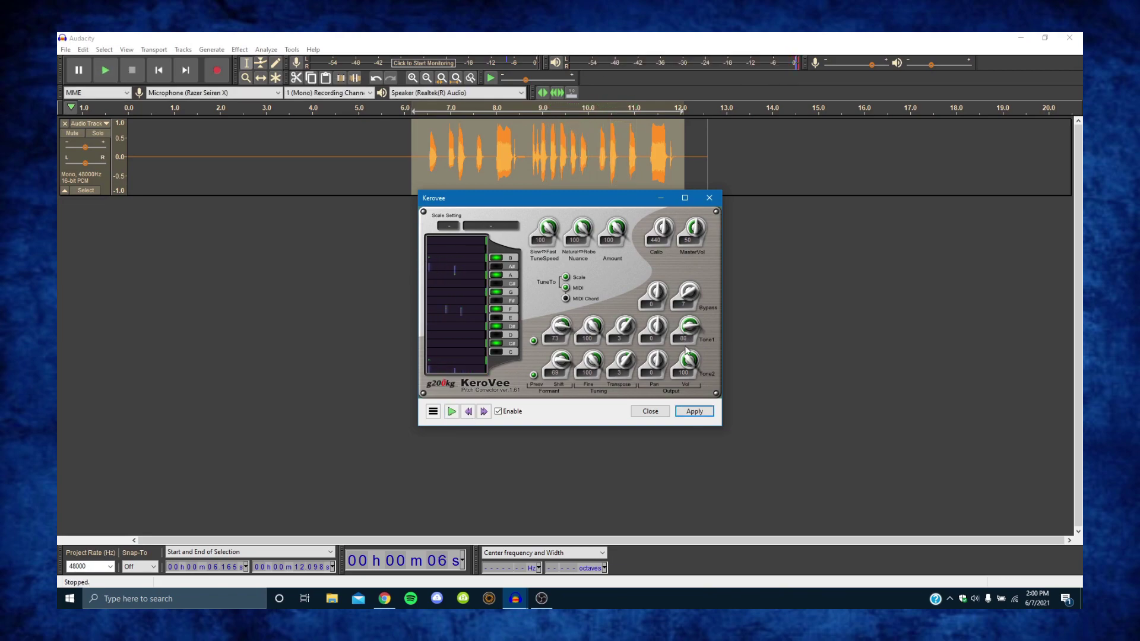
left_click(452, 412)
Set the transpose of Tone1 and Tone2 to 6 after trying 5 and 7, previewing each setting.
left_click_drag(626, 325, 625, 320)
left_click_drag(617, 368, 628, 350)
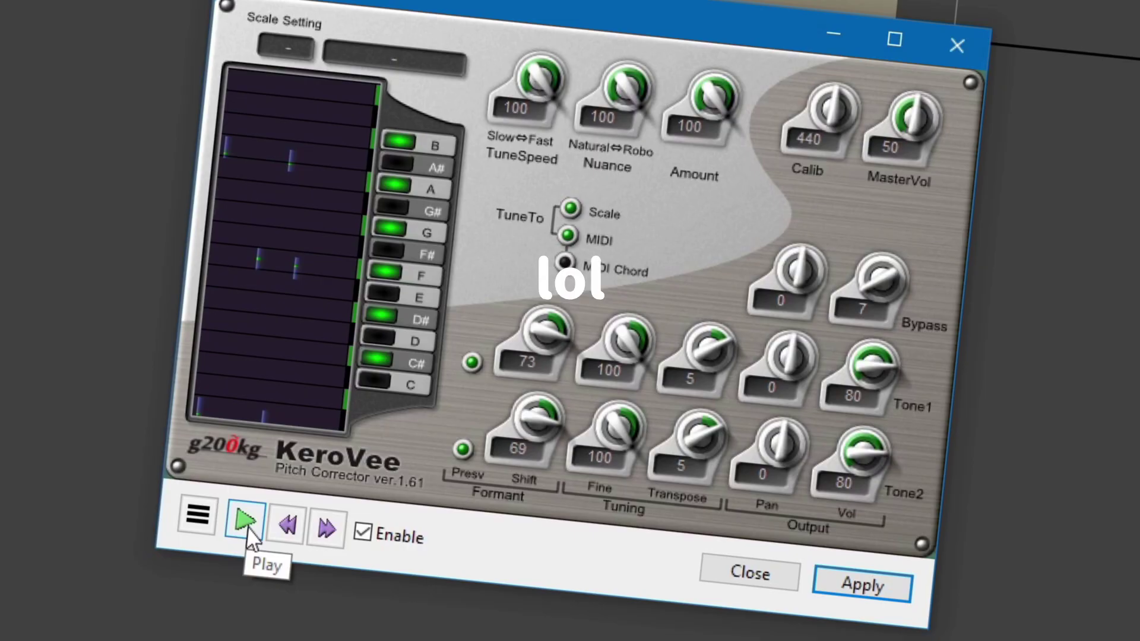
left_click(452, 411)
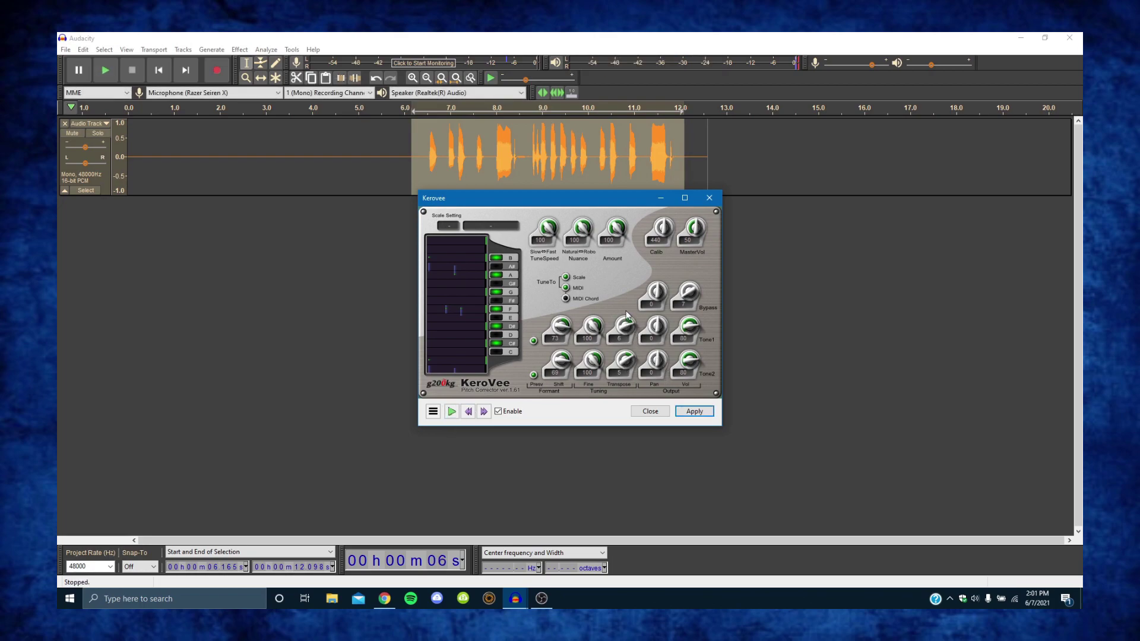
left_click(453, 412)
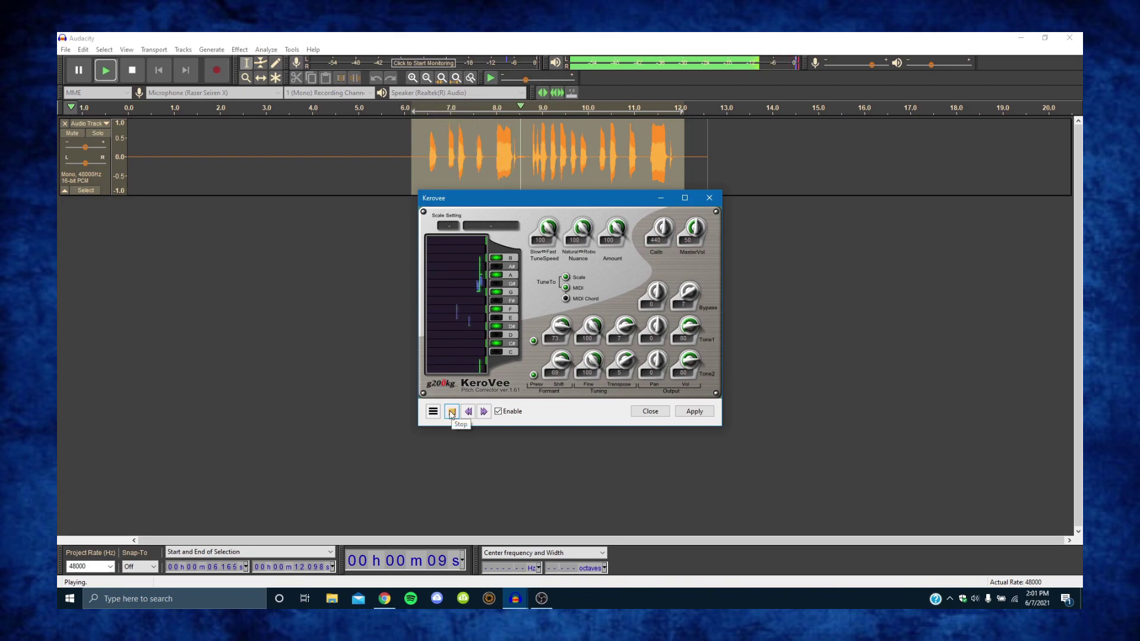
left_click(452, 412)
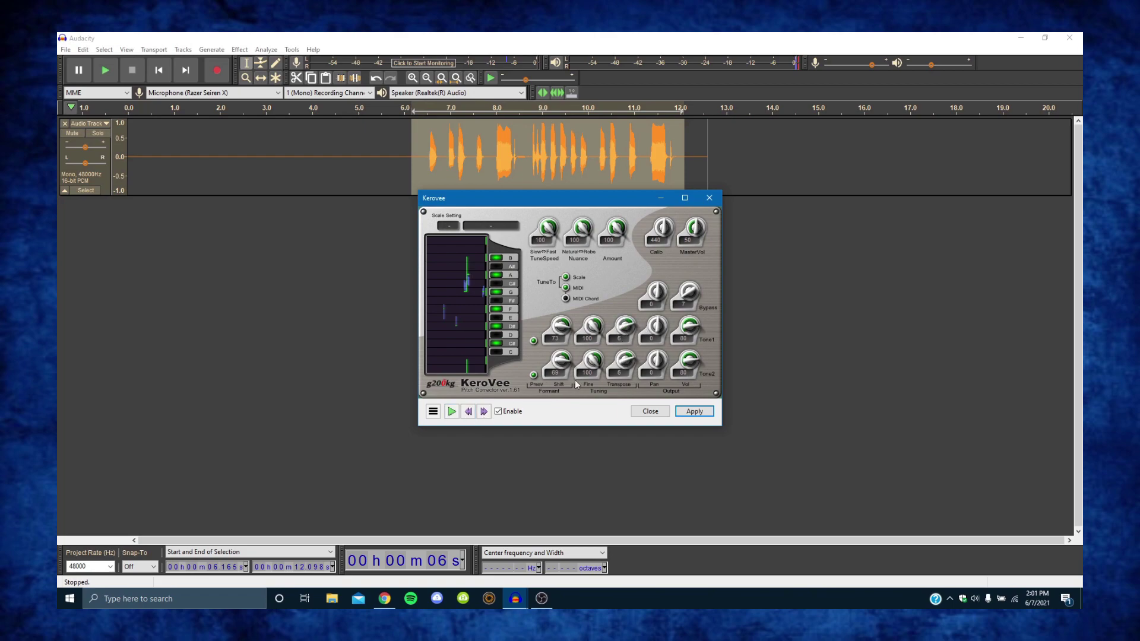
left_click(451, 412)
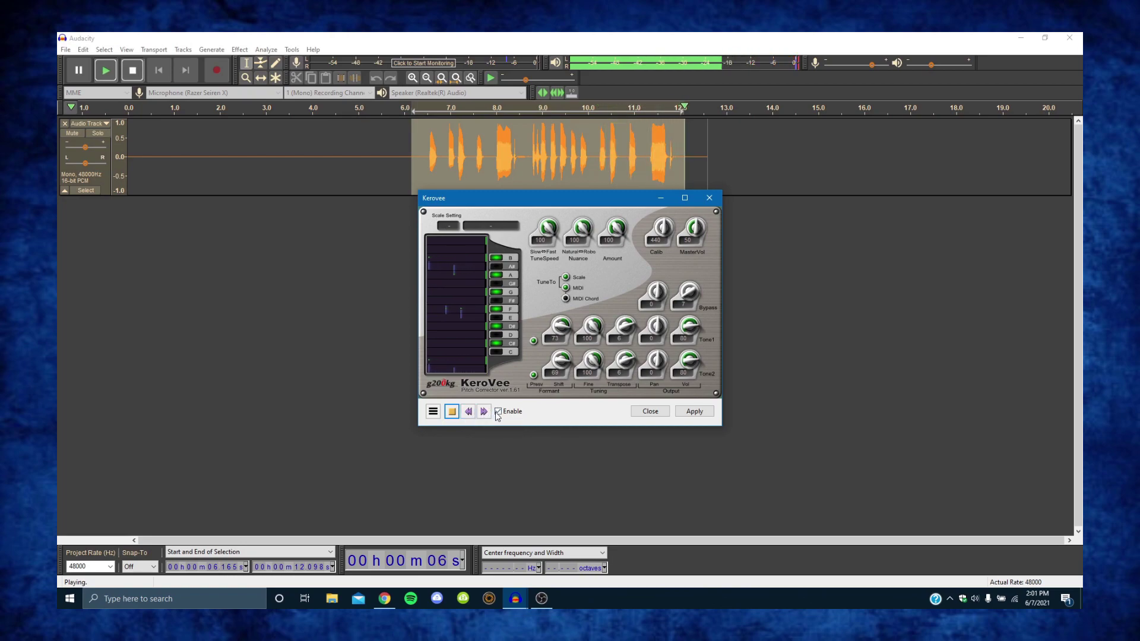
Try a formant shift of 100 on both Tone1 and Tone2 and preview the sounds.
left_click(452, 412)
left_click(452, 412)
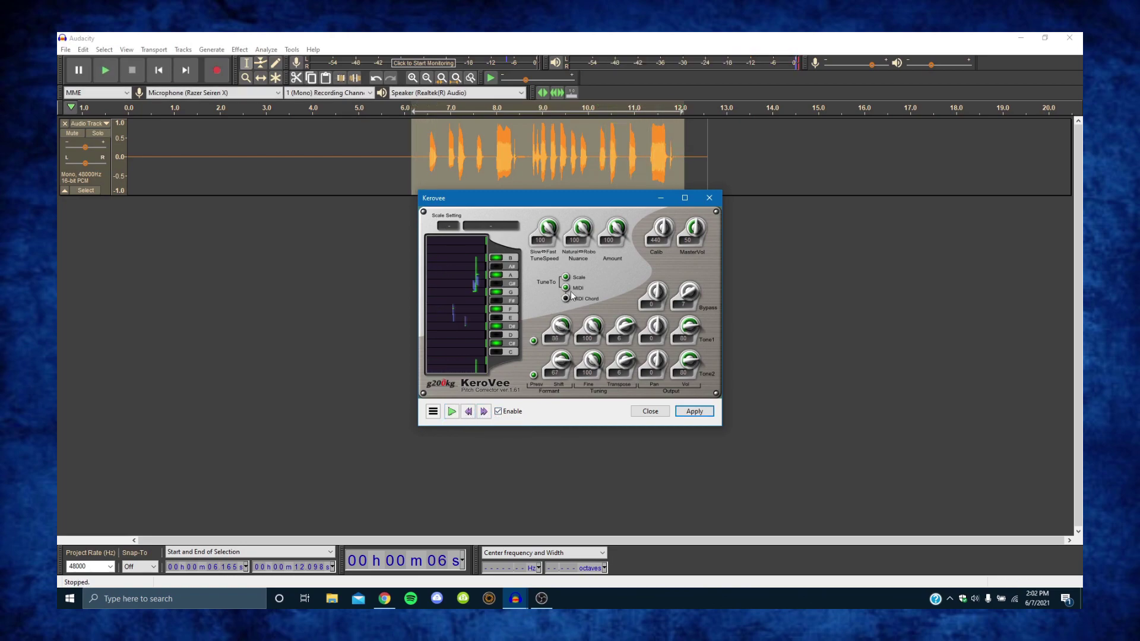
left_click(453, 412)
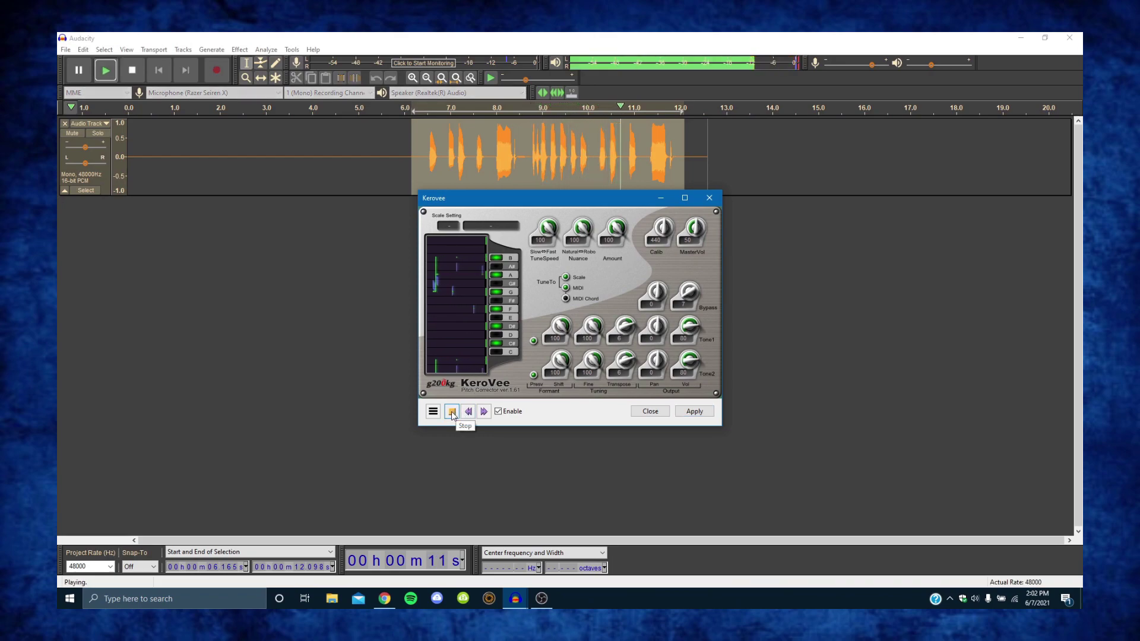
Lower the formant shift of both tones, set both volumes to 87, preview the sounds, and apply Kerovee to the selection.
left_click_drag(559, 363, 557, 370)
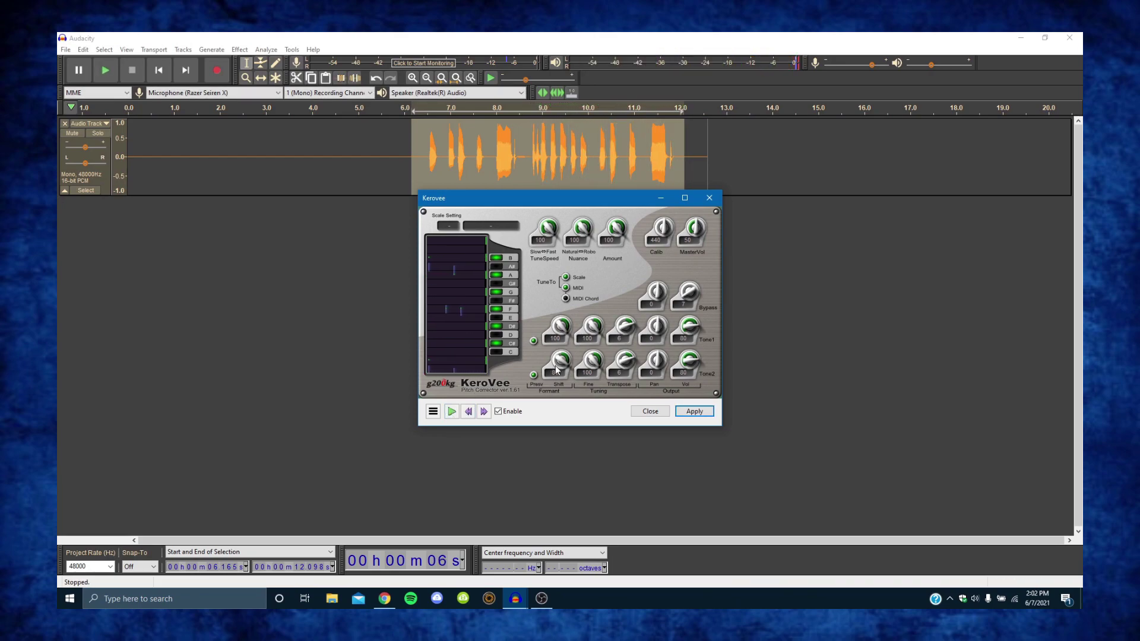
left_click(454, 414)
left_click(451, 411)
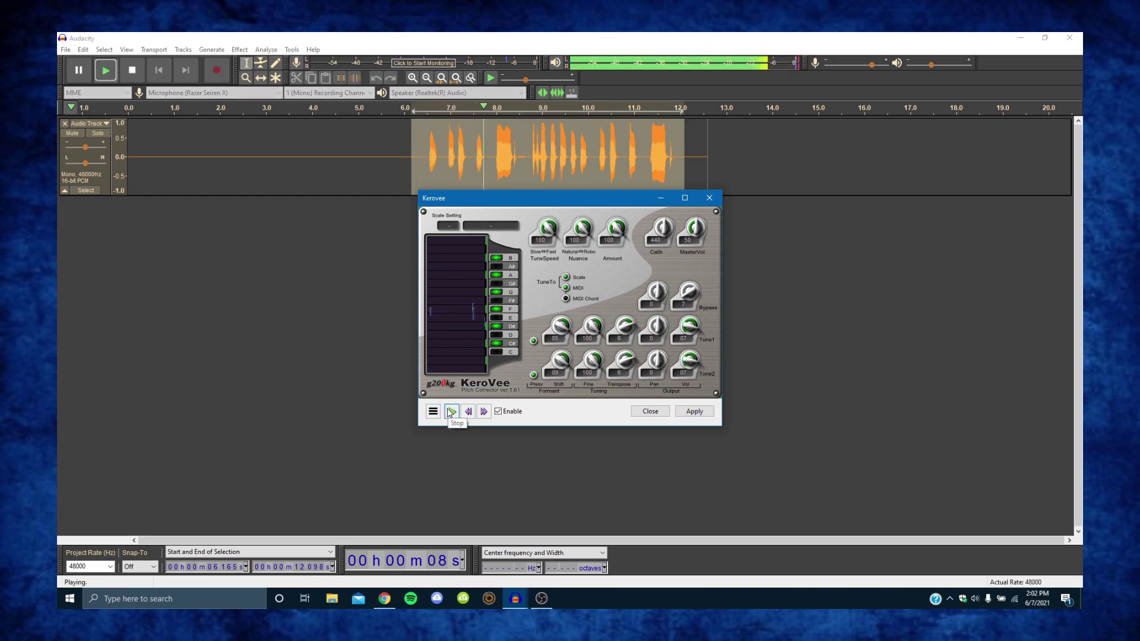
left_click(451, 411)
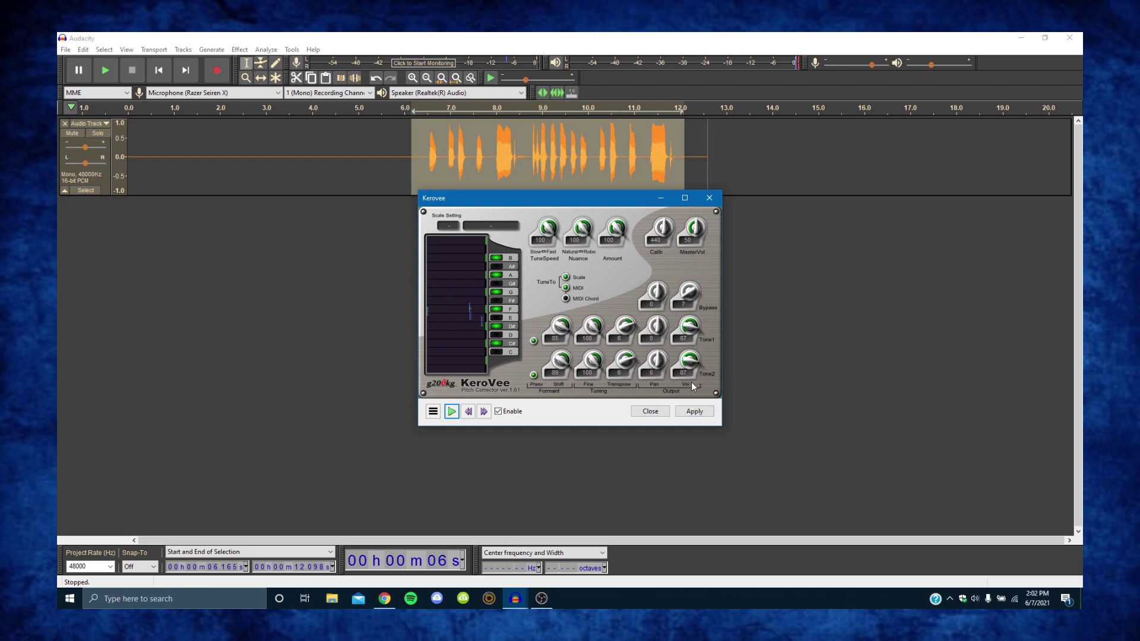
left_click(690, 412)
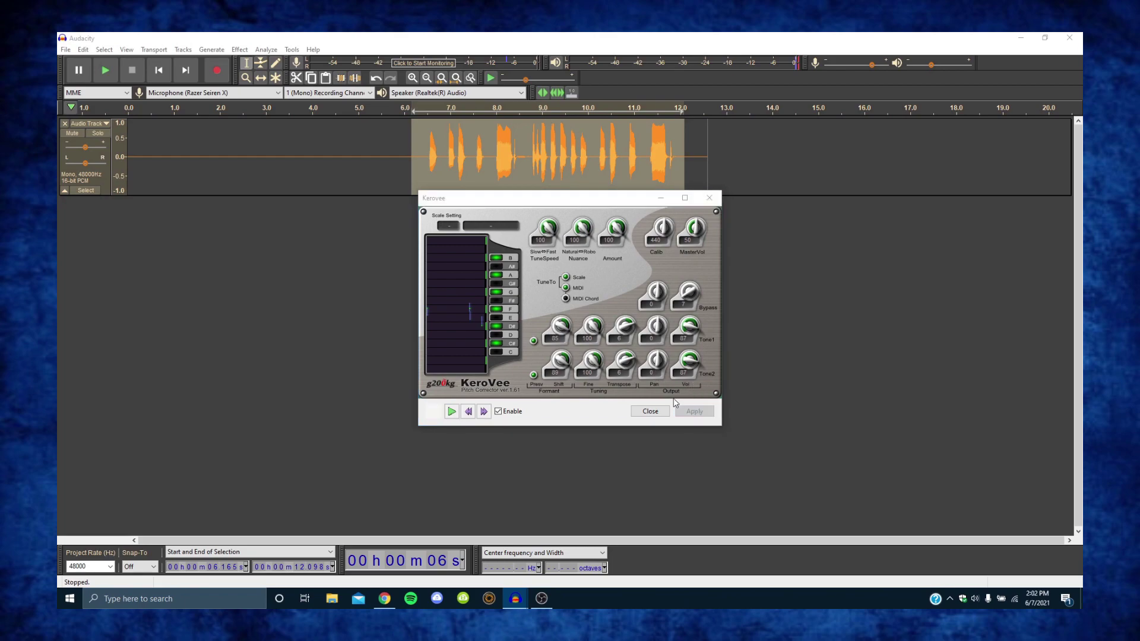
left_click(711, 199)
Delete the silence before the first sound, from 0 to about 6.1 s, and add a new mono track.
left_click_drag(410, 155, 129, 156)
key("Delete")
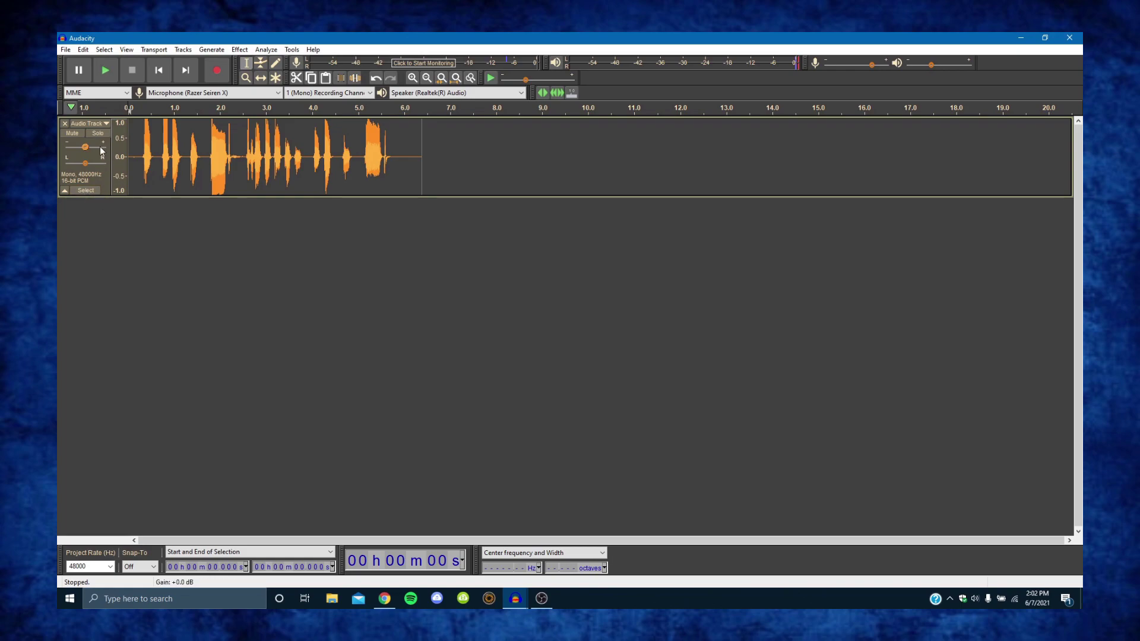
left_click(183, 49)
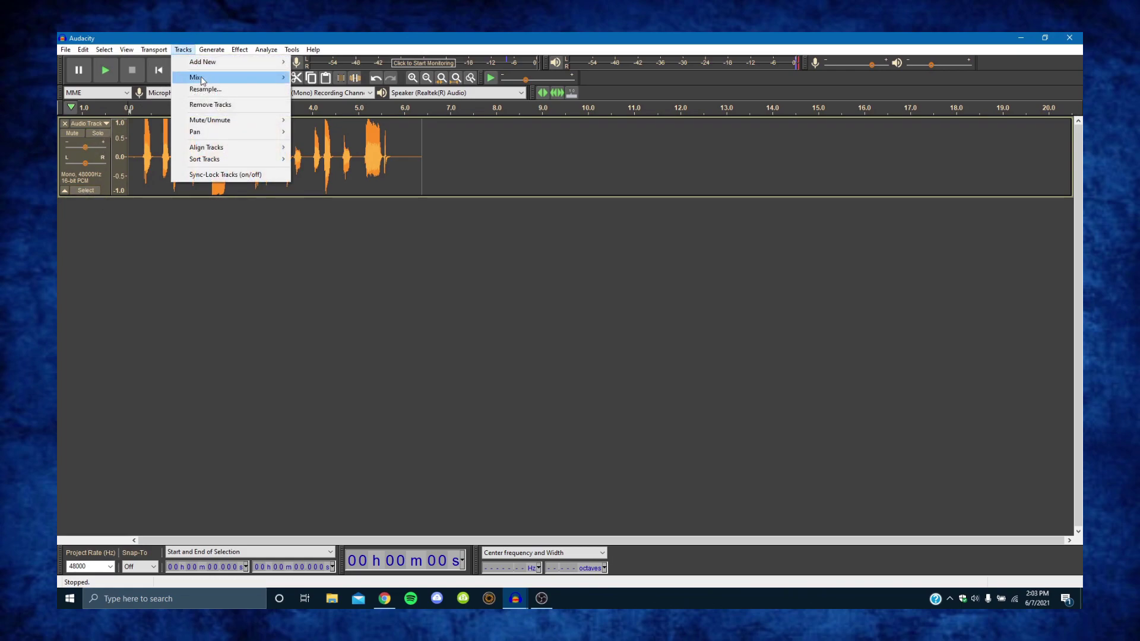
left_click(324, 64)
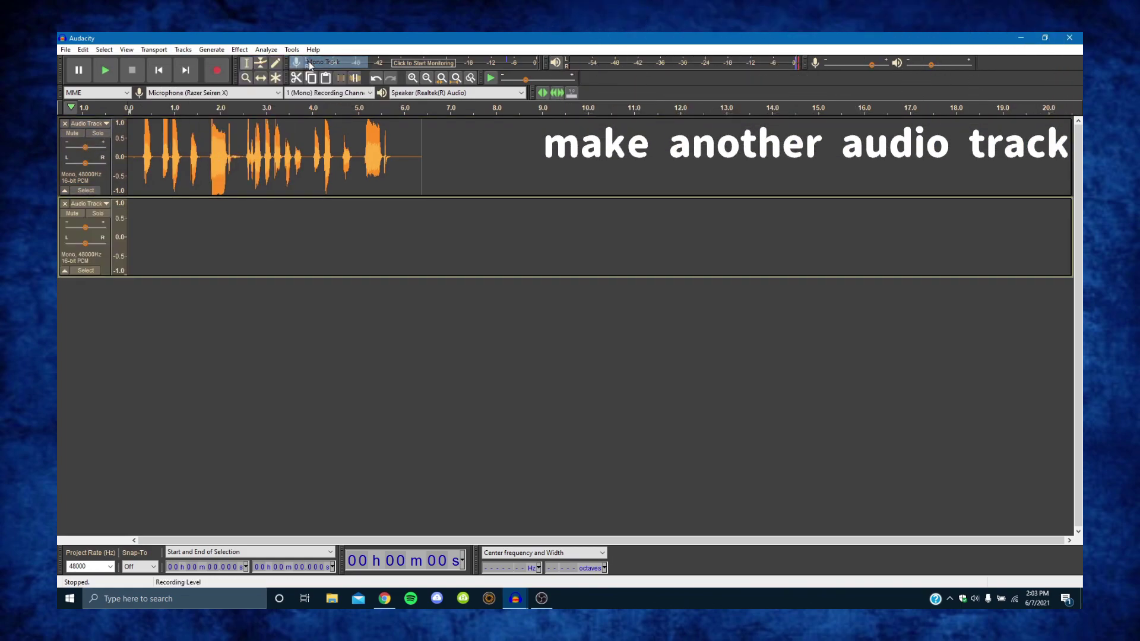
left_click(182, 246)
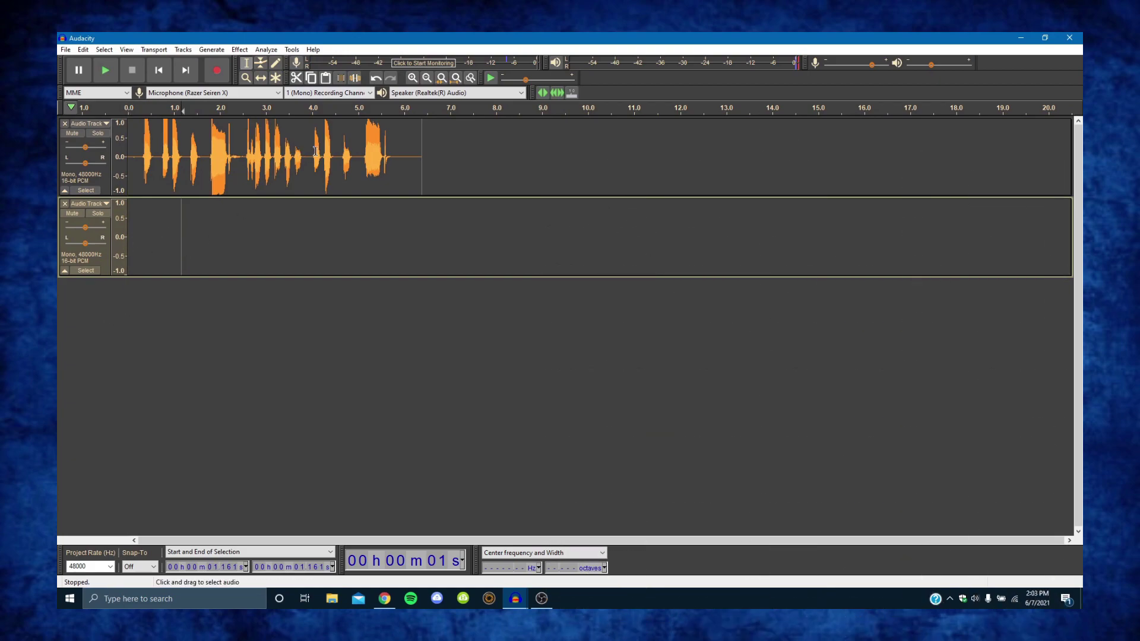
Copy the middle of the first note, 0.374 to 0.459 s, and paste it onto the new track at about 0.39 s.
left_click(412, 78)
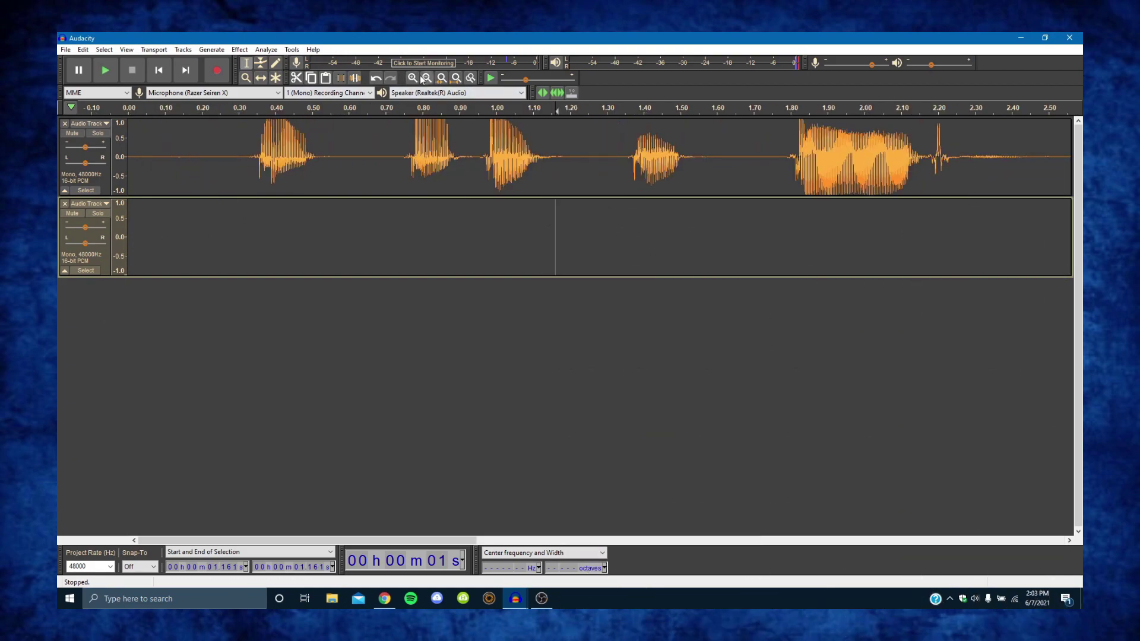
left_click(427, 78)
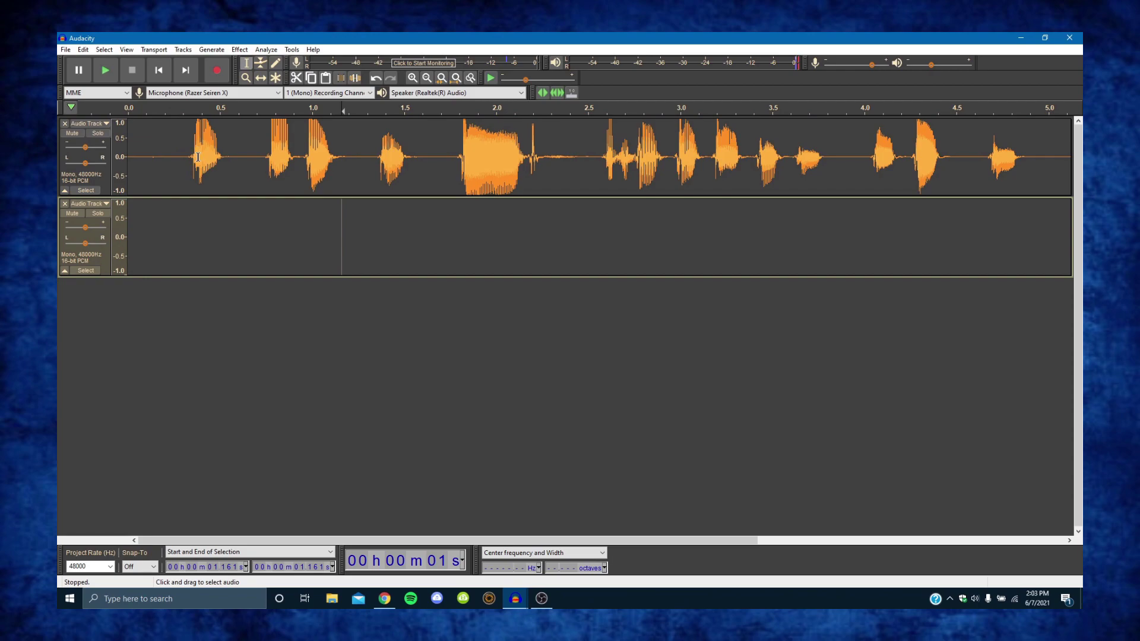
left_click_drag(196, 158, 212, 156)
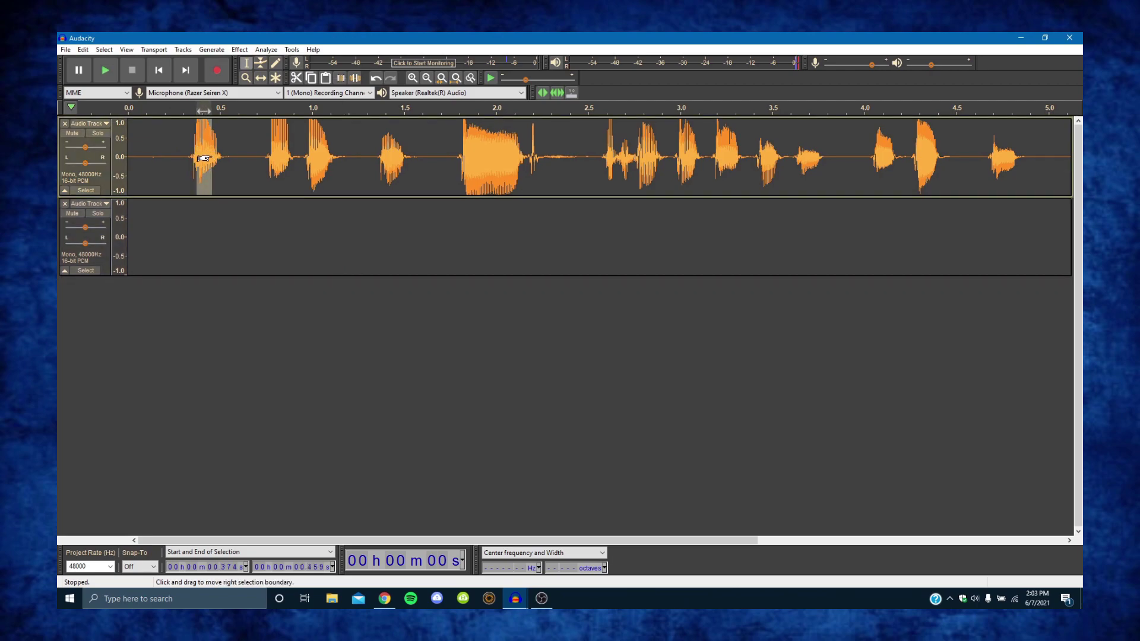
key("ctrl+c")
left_click(199, 232)
key("ctrl+v")
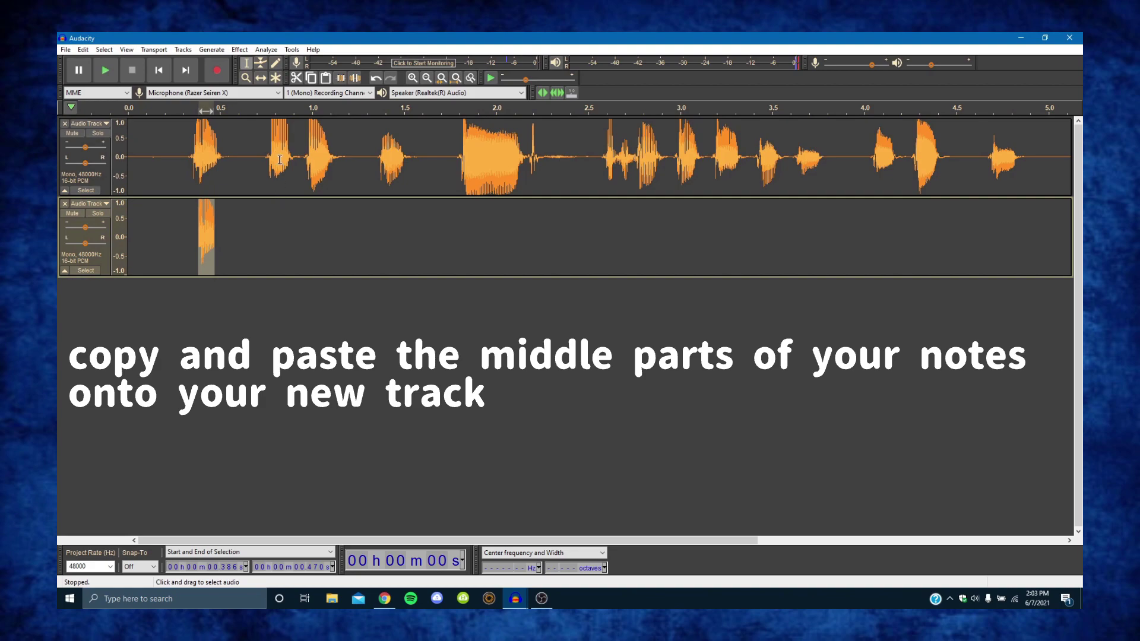
Copy the middle parts of the second and third notes and paste them onto the new track at about 0.8 and 1.0 s.
left_click_drag(274, 155, 330, 156)
key("ctrl+c")
left_click(275, 235)
key("ctrl+v")
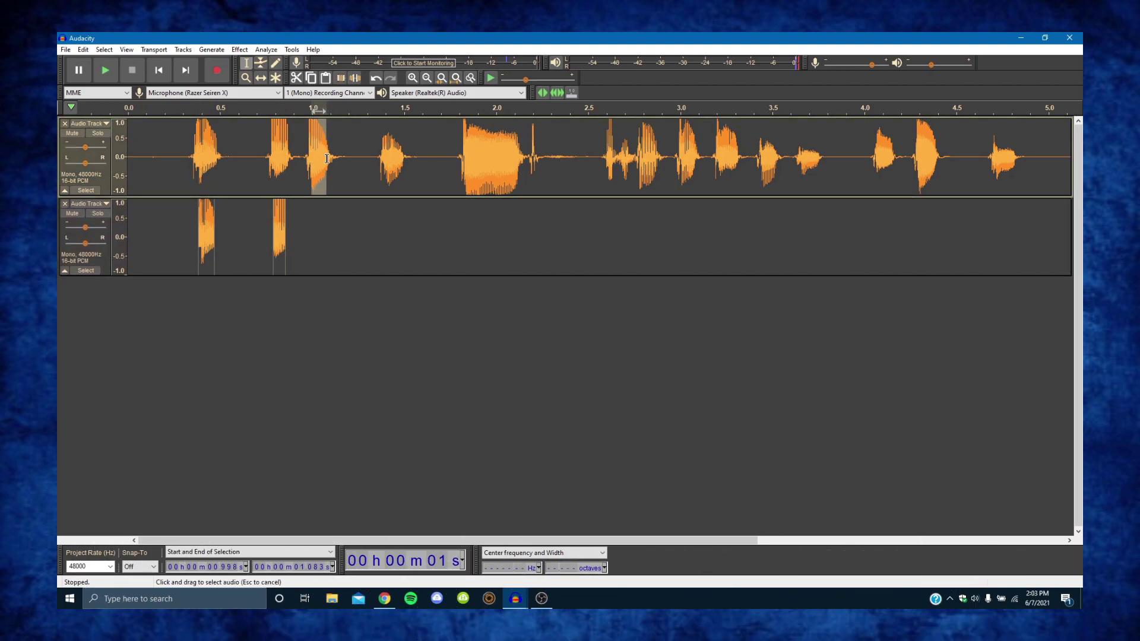
key("ctrl+c")
left_click(314, 232)
key("ctrl+v")
Copy the middle of the fourth note, 1.396 to 1.472 s, and paste it onto the second track at about 1.4 s.
left_click_drag(386, 157, 399, 158)
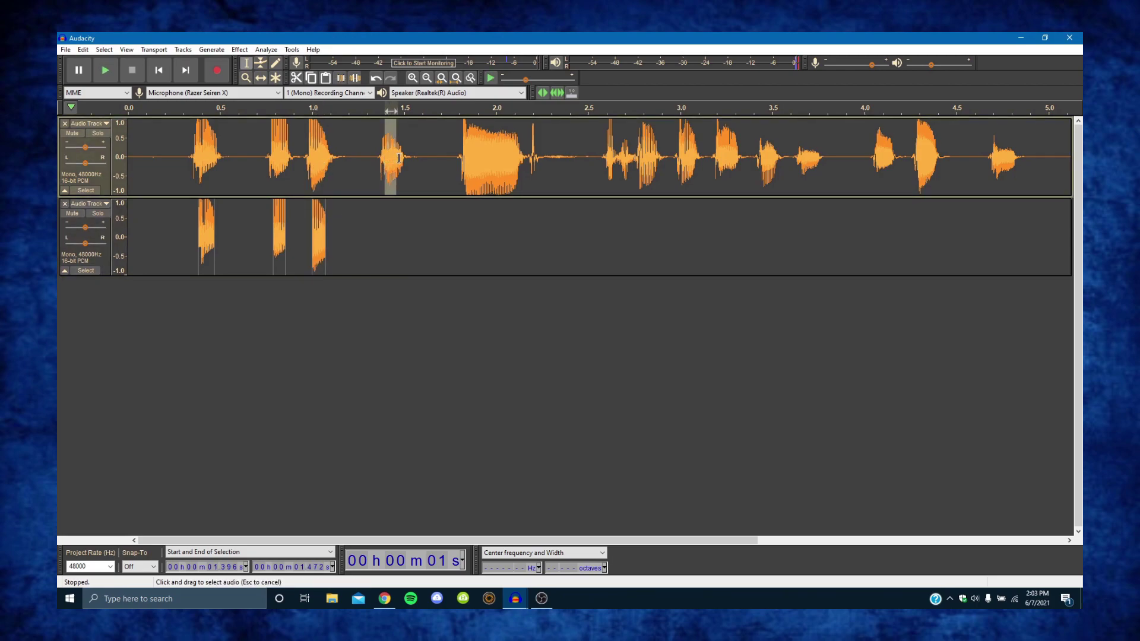
key("ctrl+c")
left_click(387, 235)
key("ctrl+v")
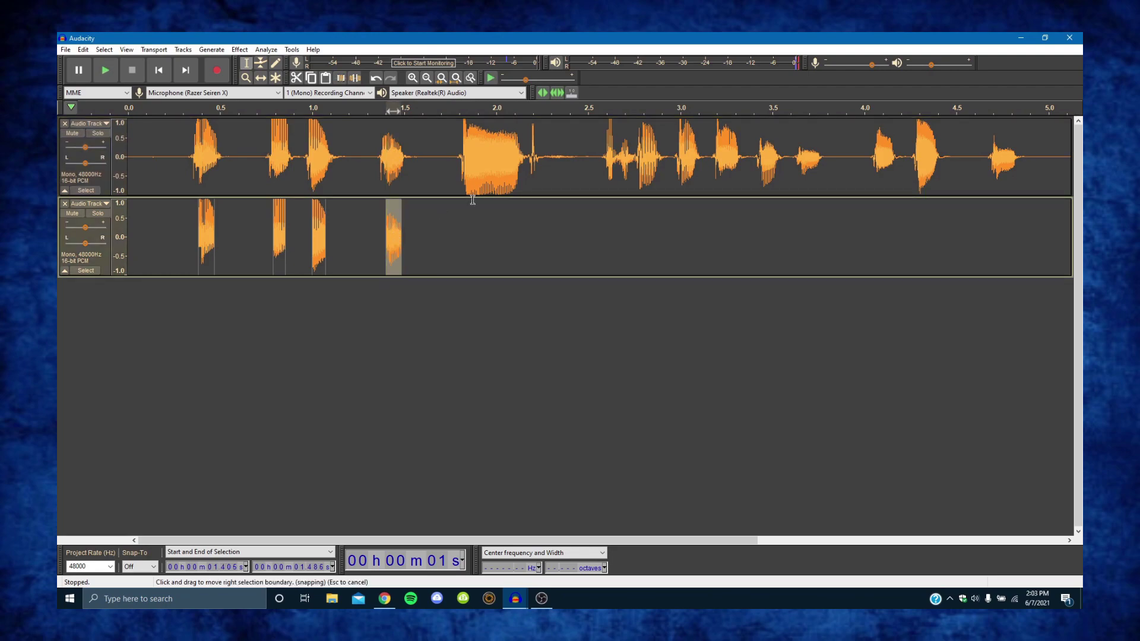
Play the long fifth note on the first track from about 1.86 s, then stop playback.
left_click(484, 160)
left_click(472, 143)
key("space")
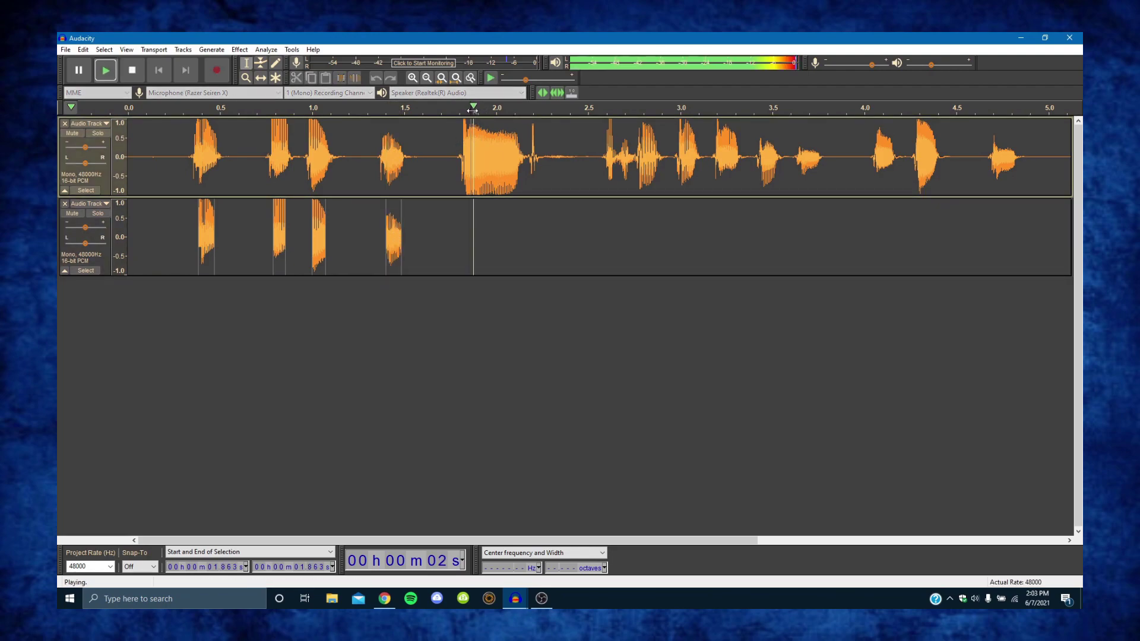
left_click(132, 70)
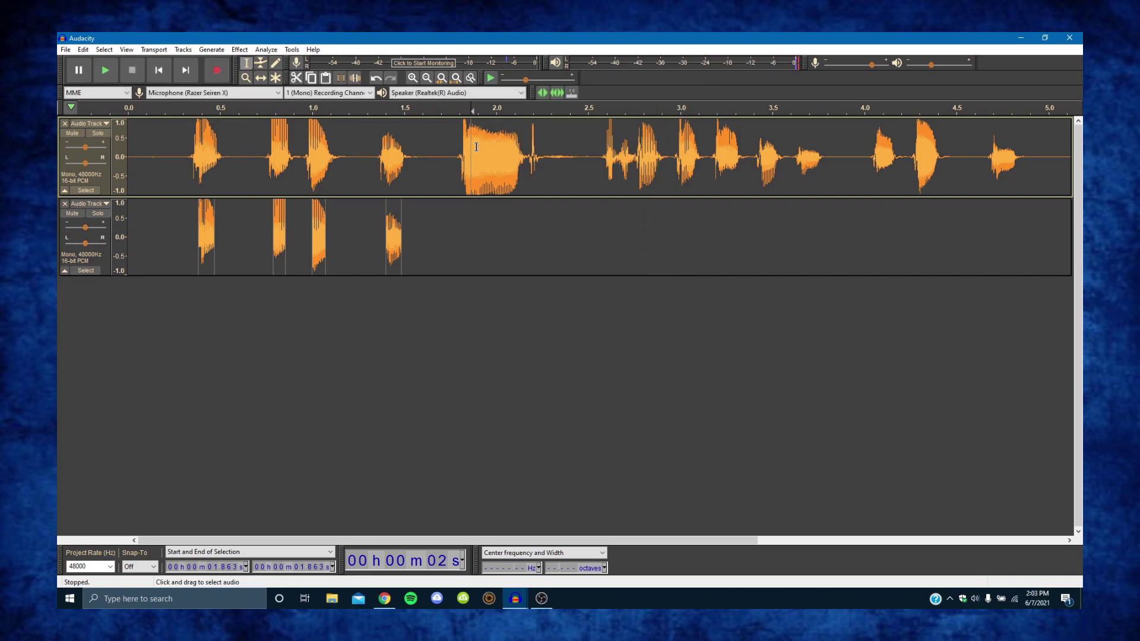
Copy the middle parts of the remaining notes, through the last at 5.198 to 5.460 s, and paste them at matching times on the second track.
left_click_drag(474, 148, 512, 154)
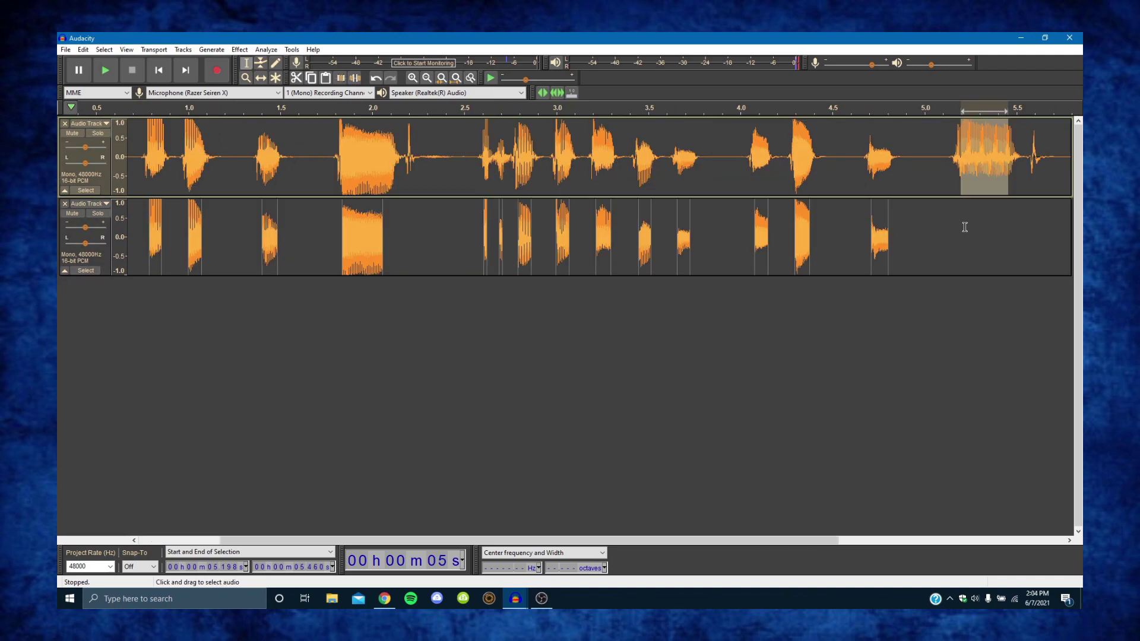
left_click(942, 237)
key("ctrl+v")
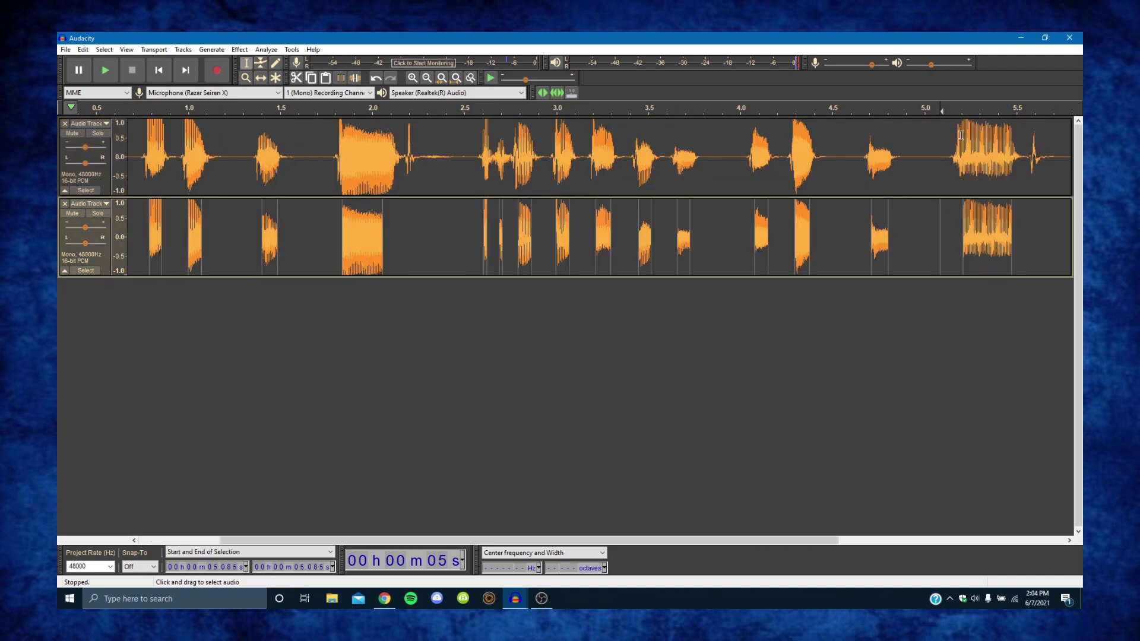
Mute the first track, solo the second track, and play the pasted notes from the project start.
key("space")
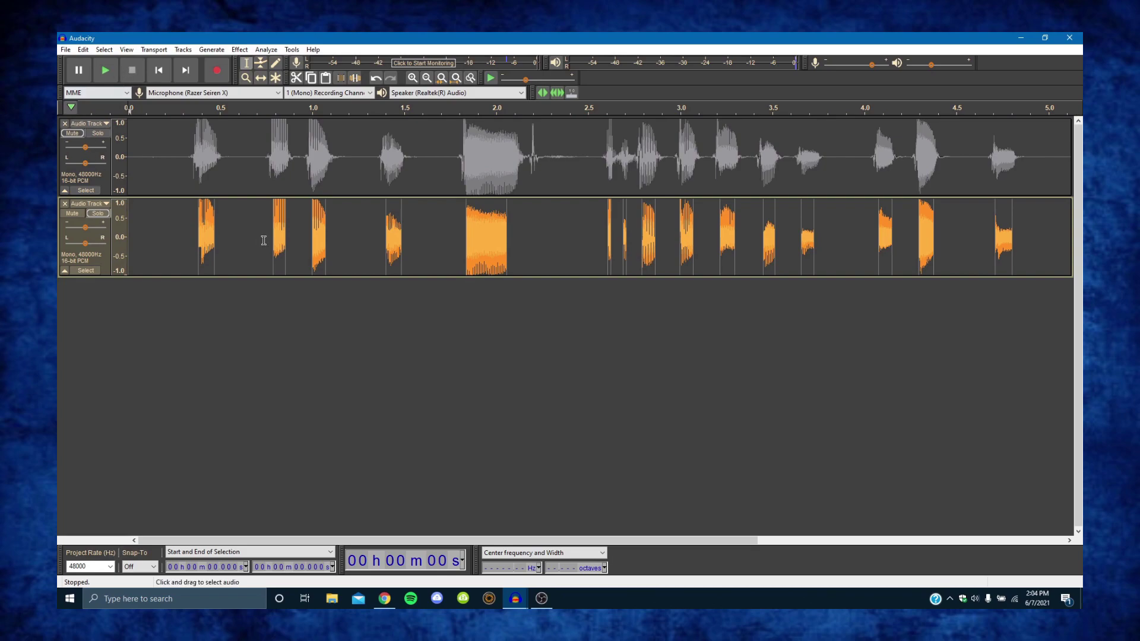
left_click(426, 78)
key("space")
left_click(201, 165)
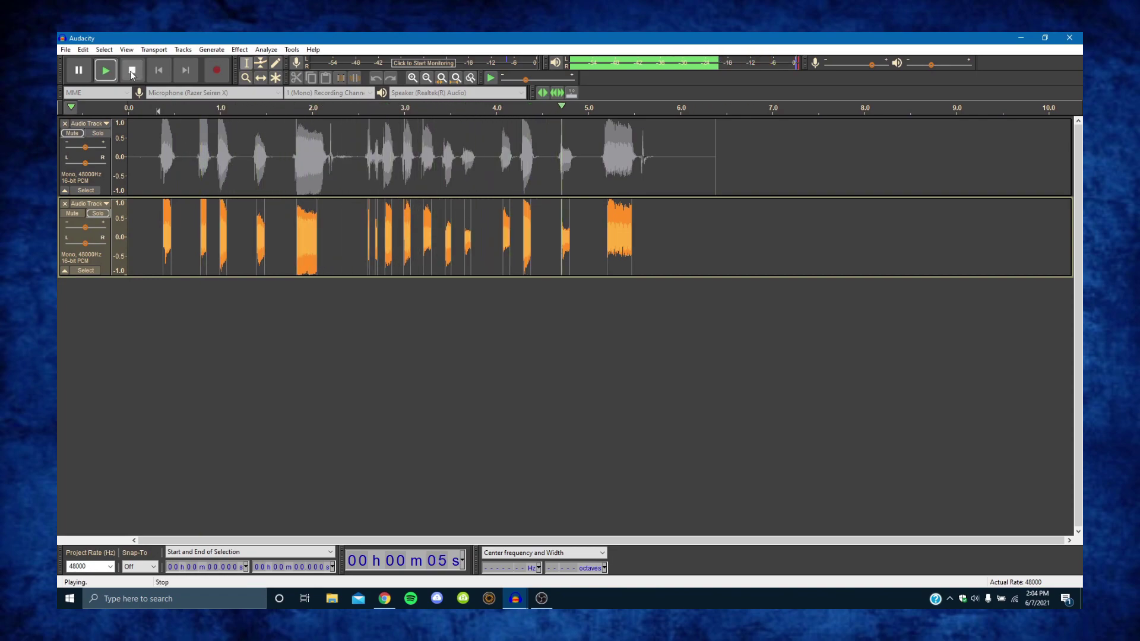
left_click(132, 70)
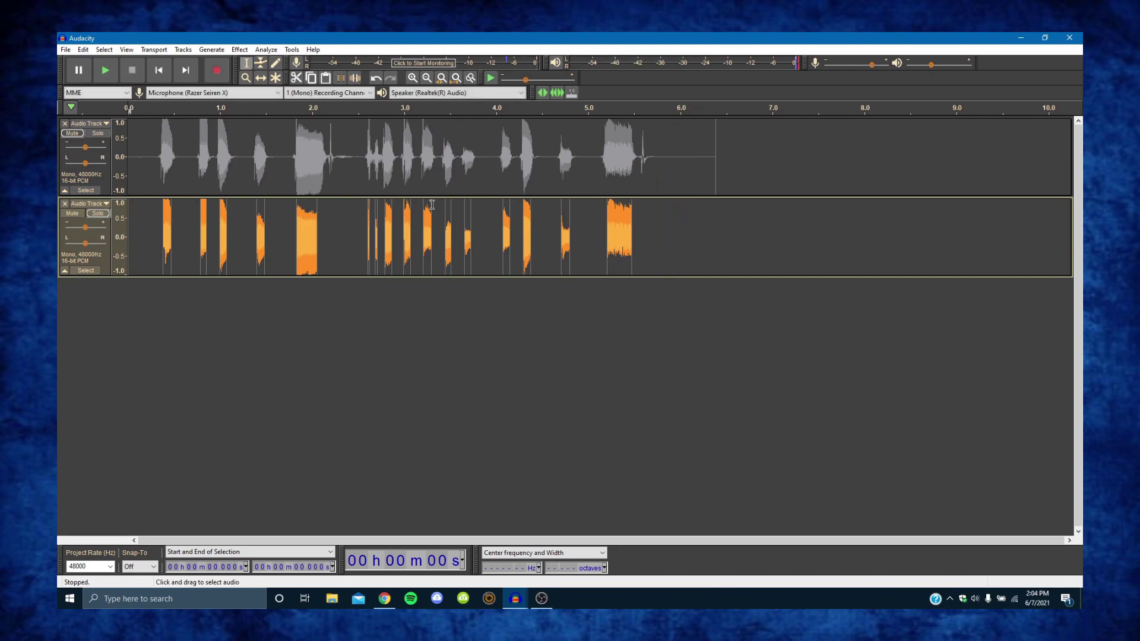
Shift the note clips on the second track into a new pattern and play the rearranged notes.
left_click(371, 109)
left_click(412, 78)
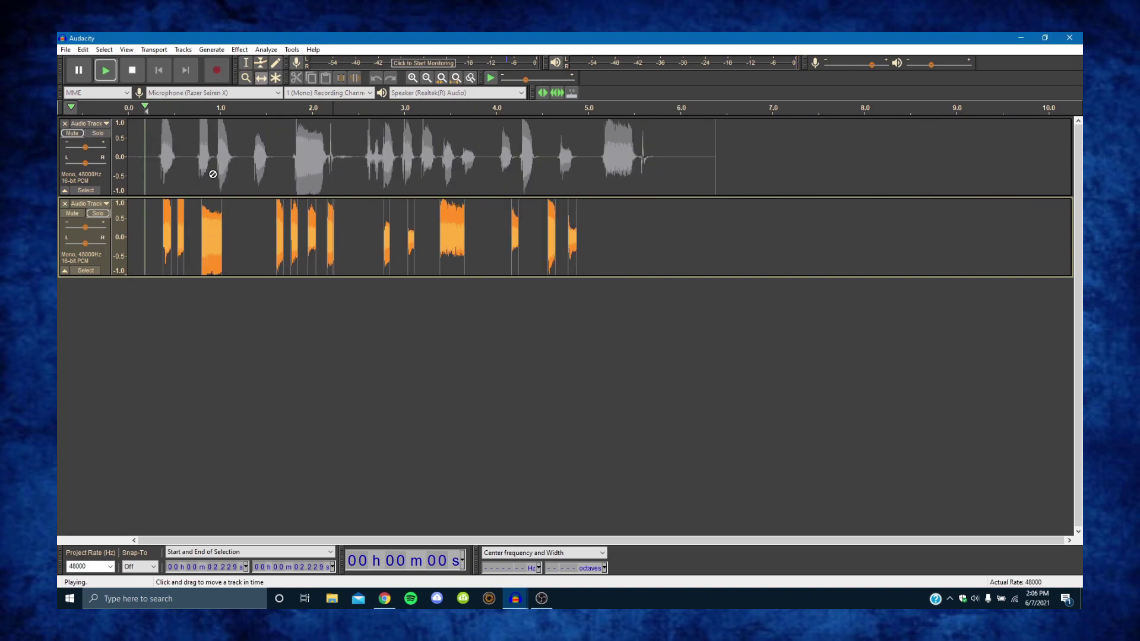
key("space")
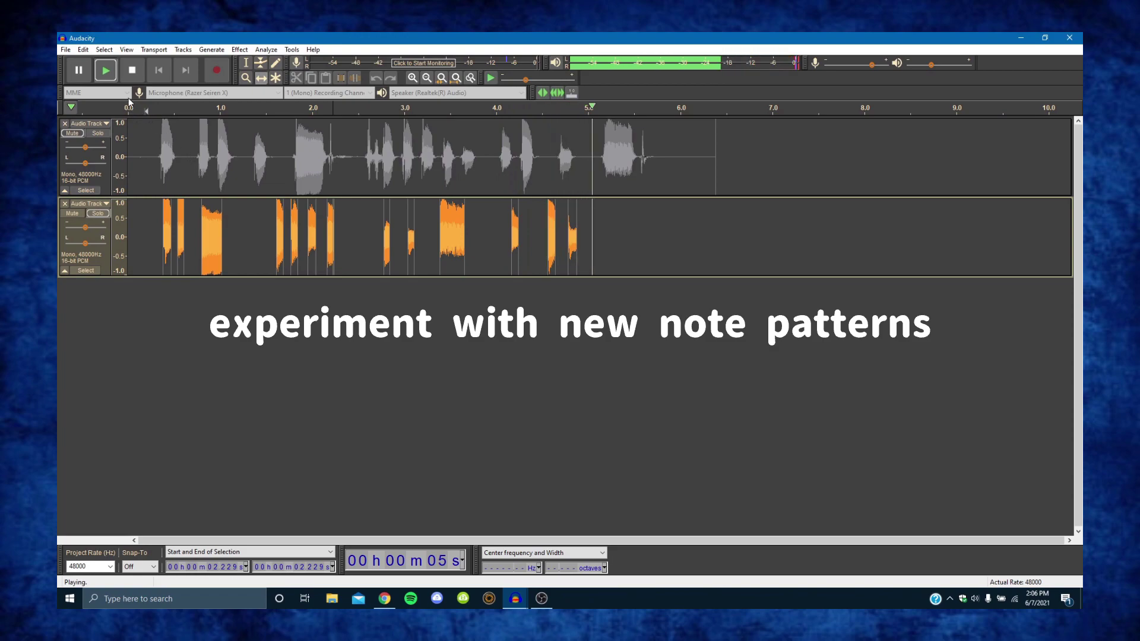
left_click(133, 72)
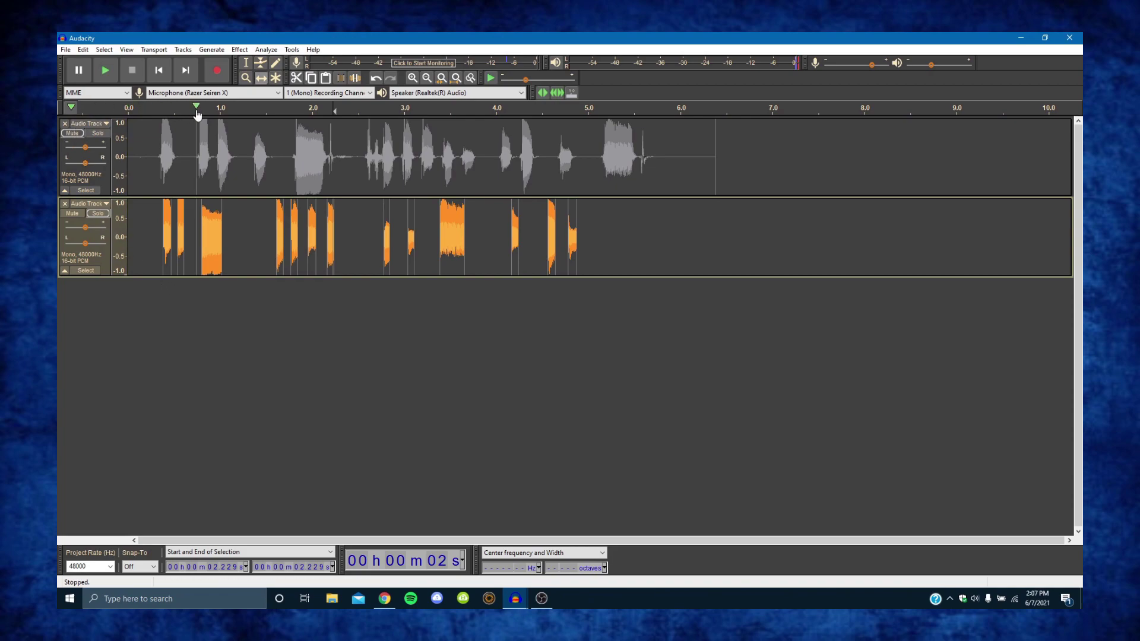
left_click(240, 50)
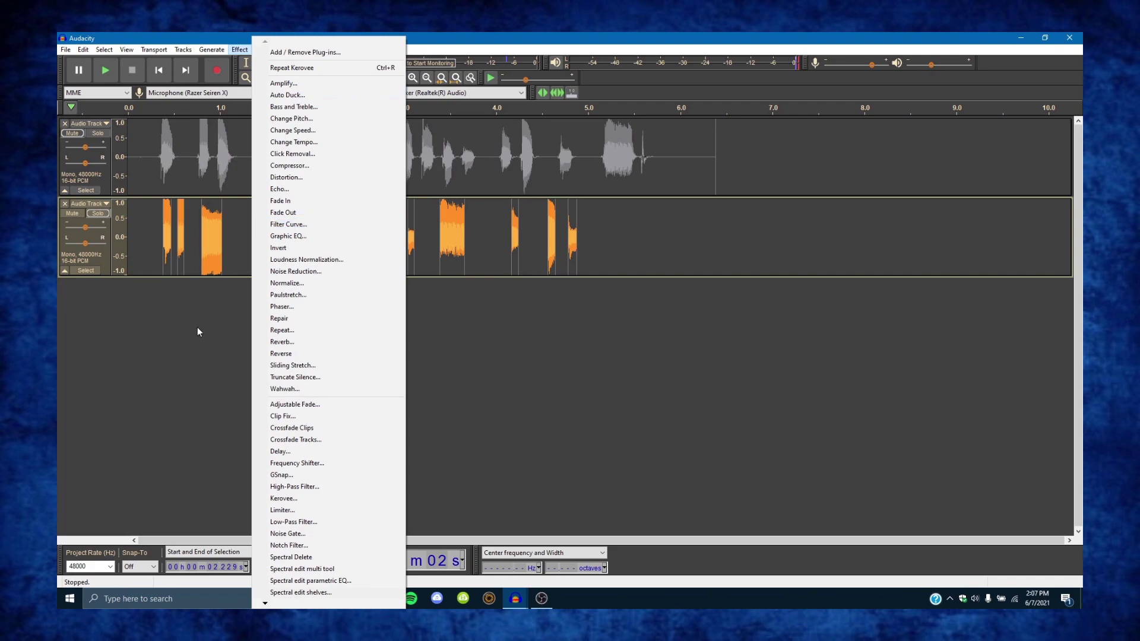
left_click(239, 49)
left_click(240, 51)
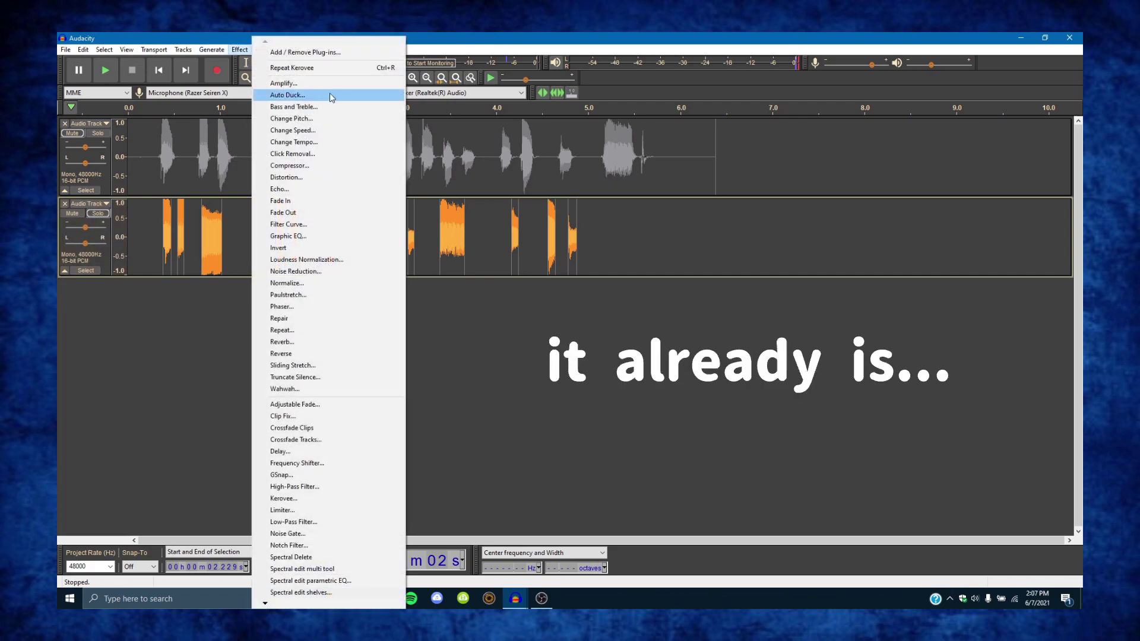
left_click(239, 51)
left_click(183, 52)
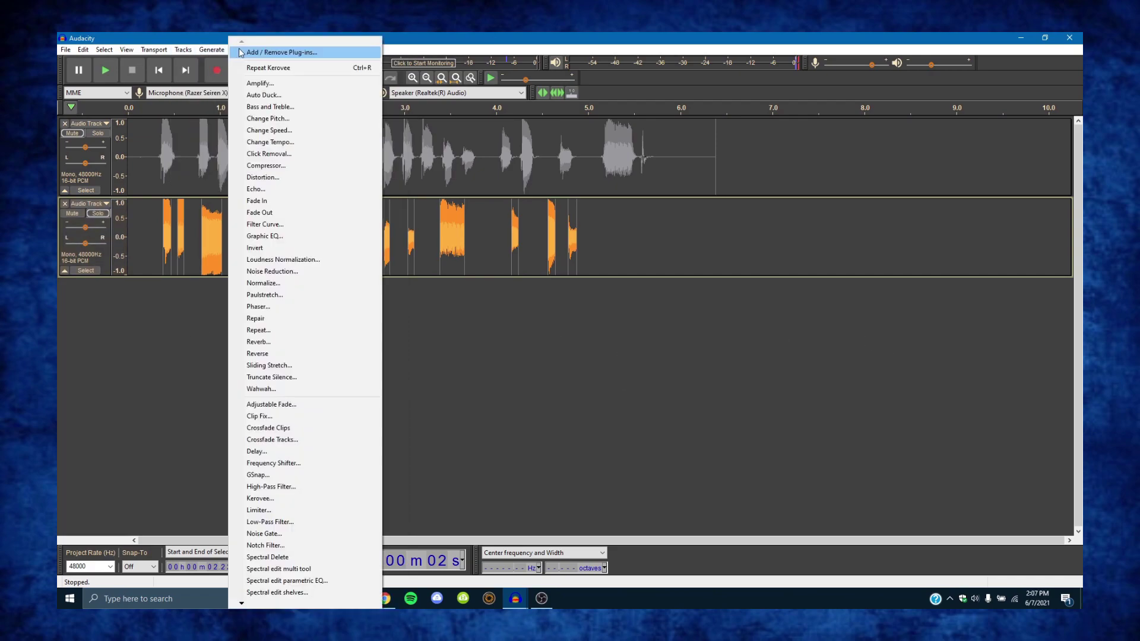
left_click(183, 37)
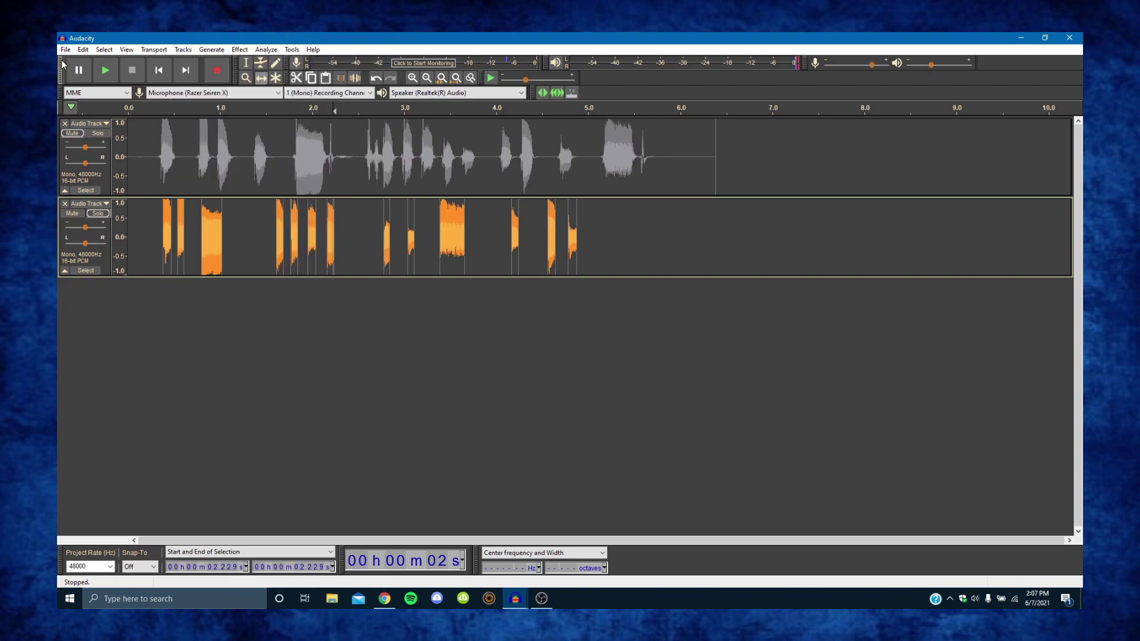
left_click(239, 50)
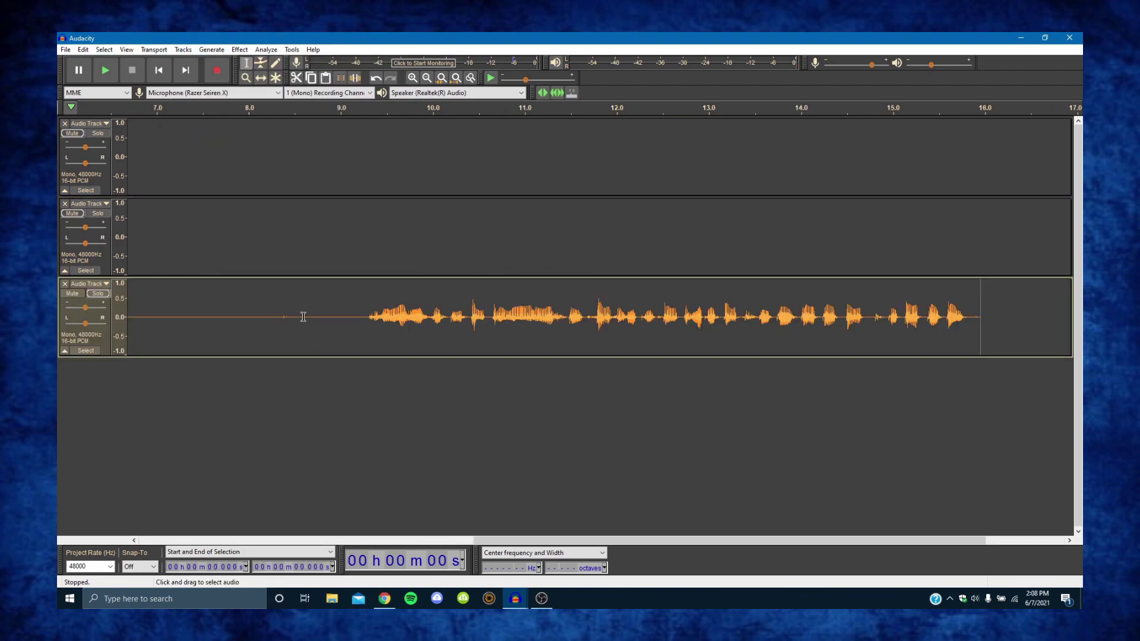
left_click(296, 315)
key("ctrl+a")
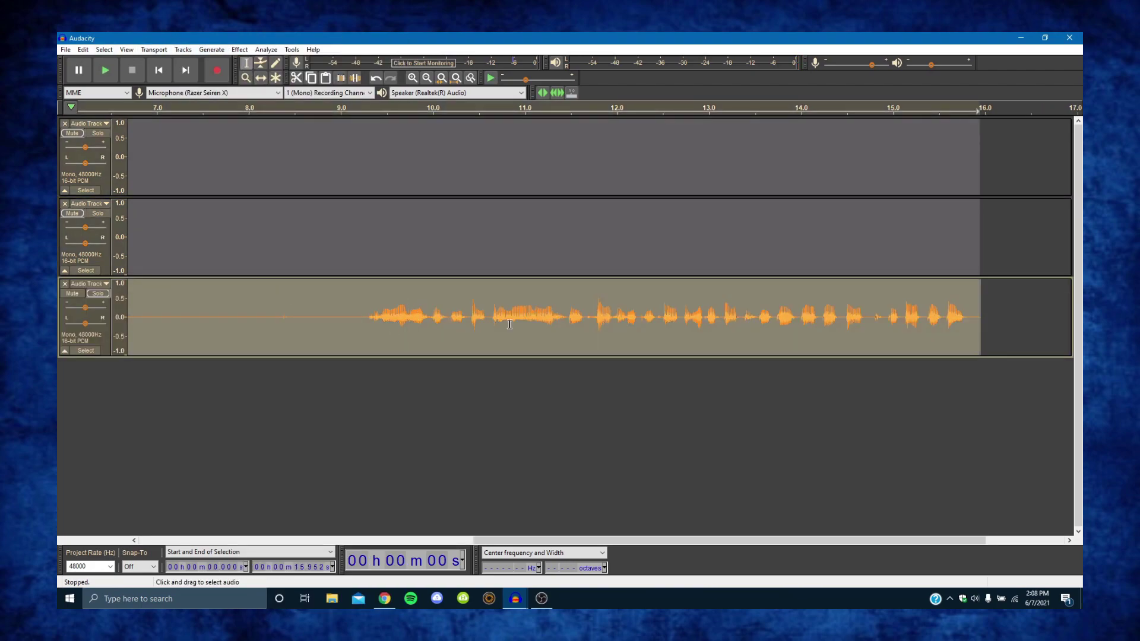
left_click(239, 50)
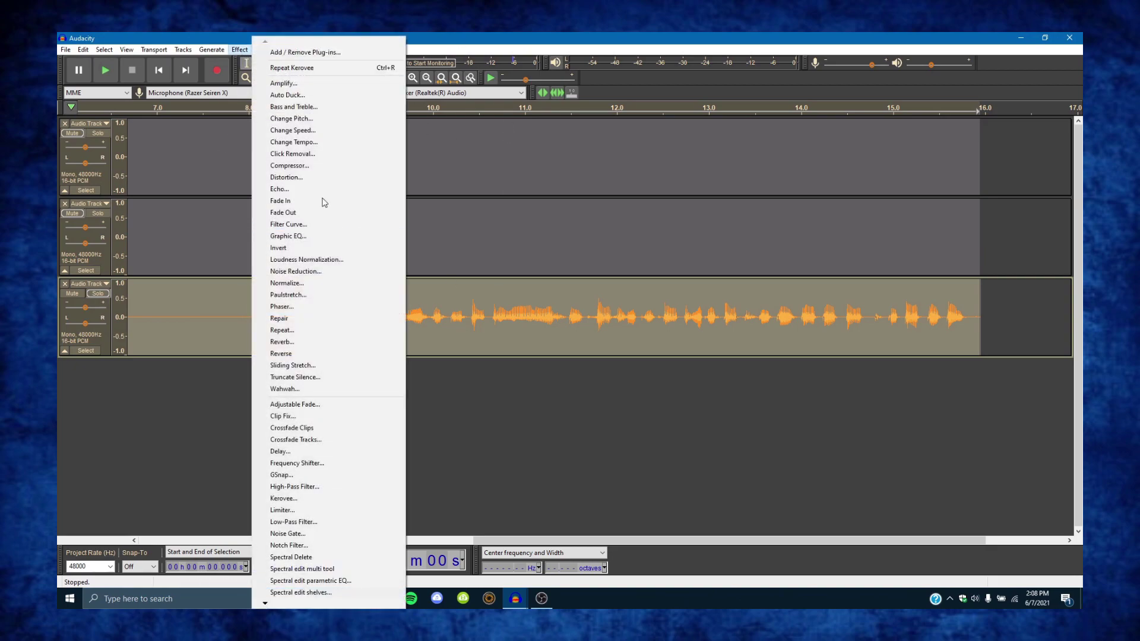
left_click(191, 318)
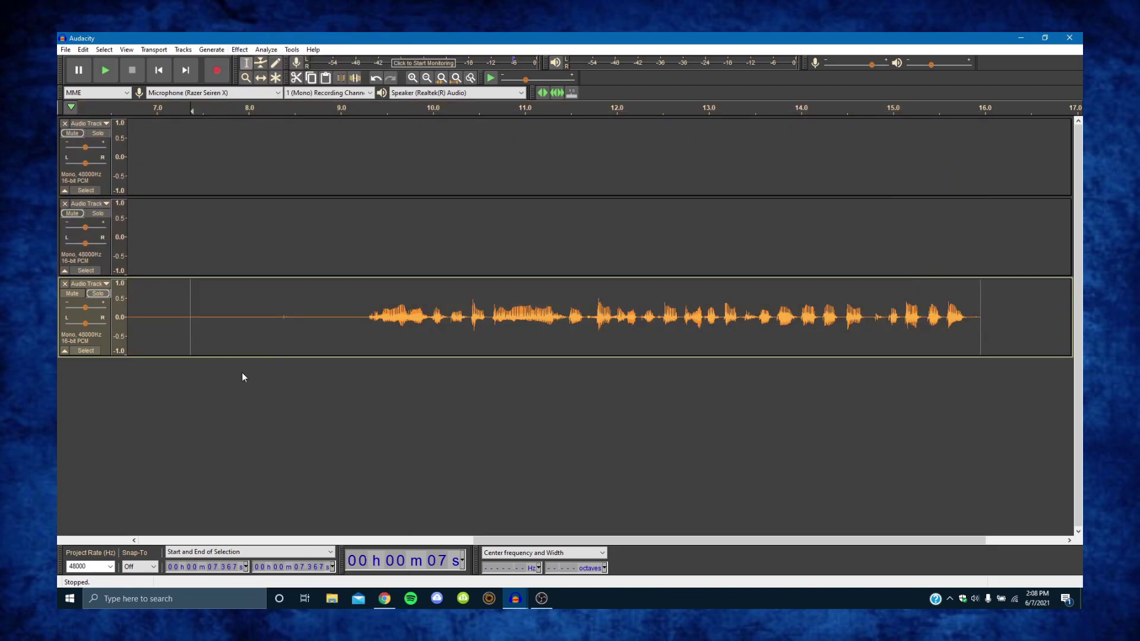
Select the vocals on the third track from 9.079 to 16.138 s, preview them through Kerovee, and apply the effect.
left_click(426, 78)
left_click(426, 77)
left_click_drag(329, 305, 83, 323)
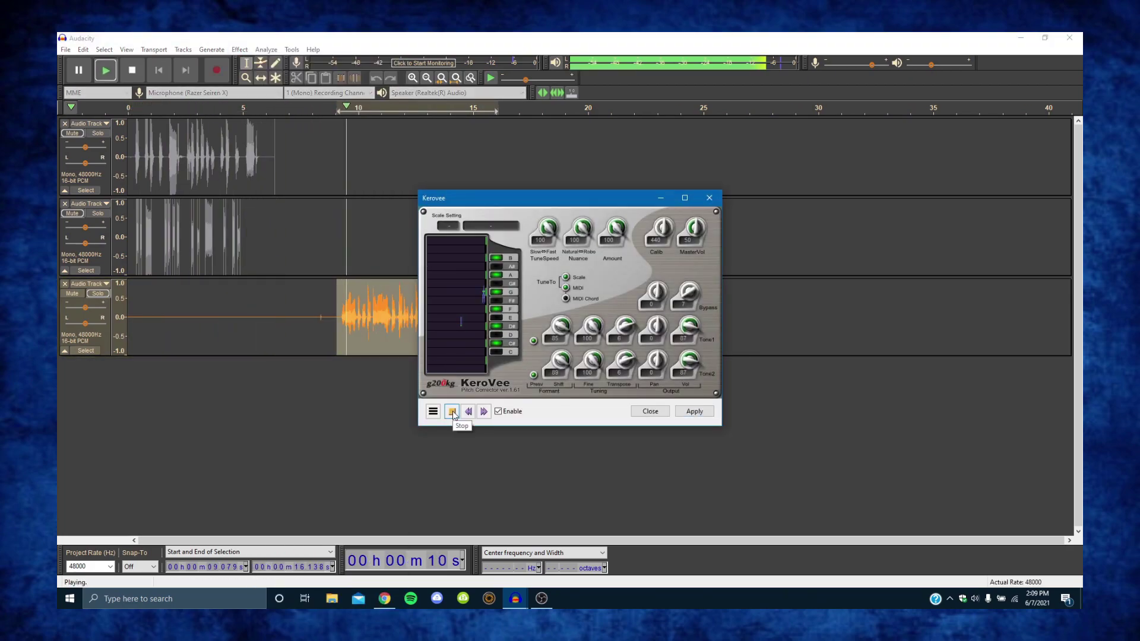
left_click(451, 413)
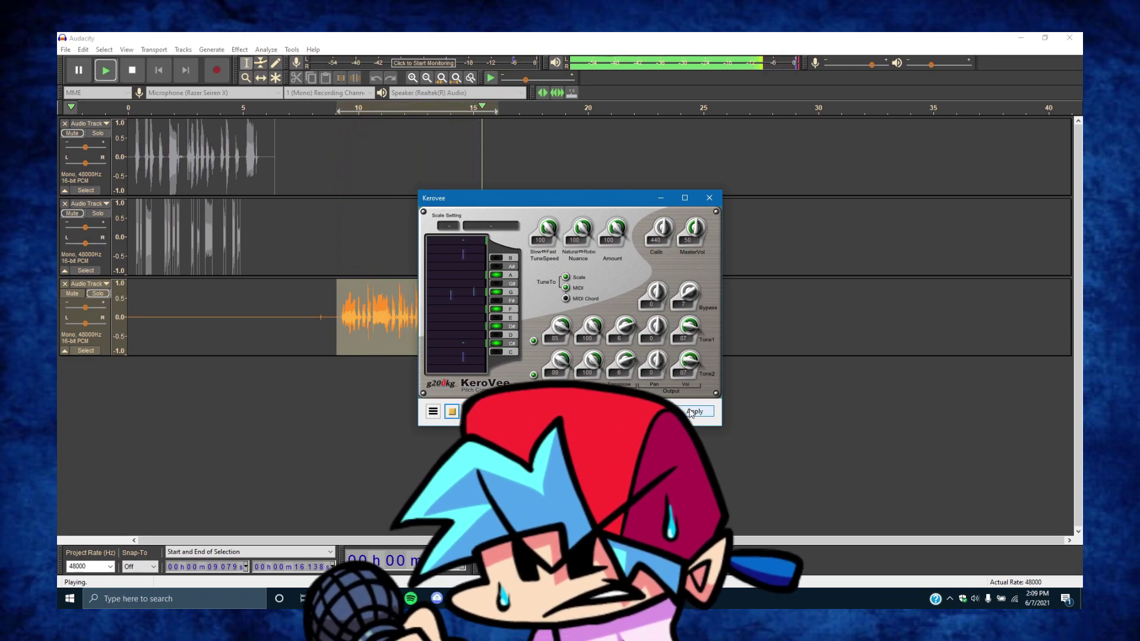
left_click(709, 198)
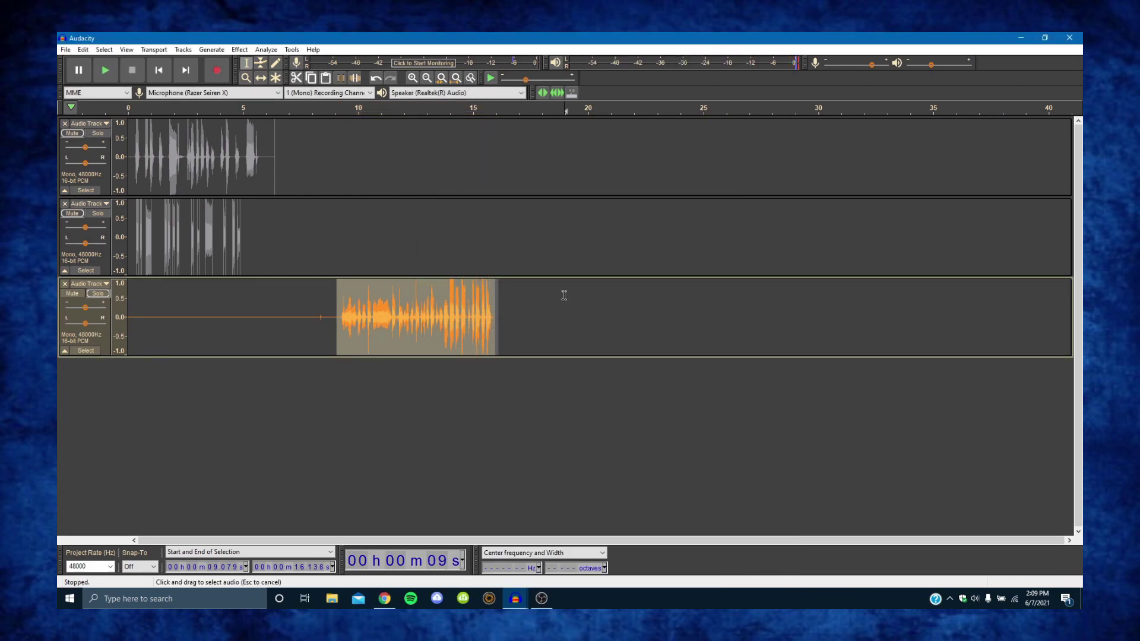
left_click(511, 309)
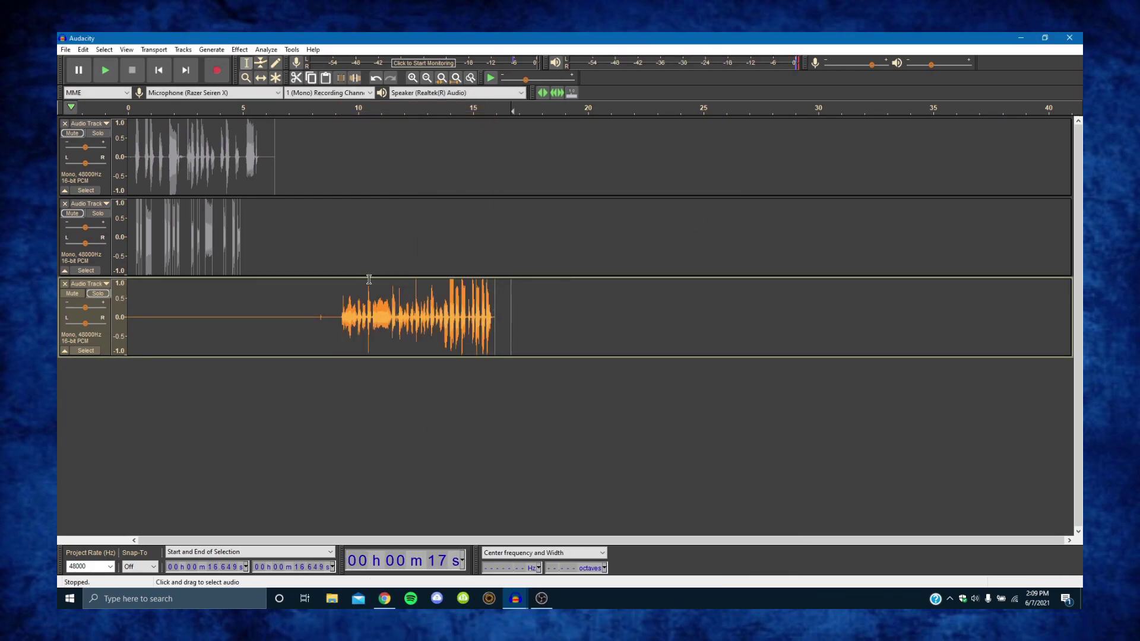
left_click(335, 314)
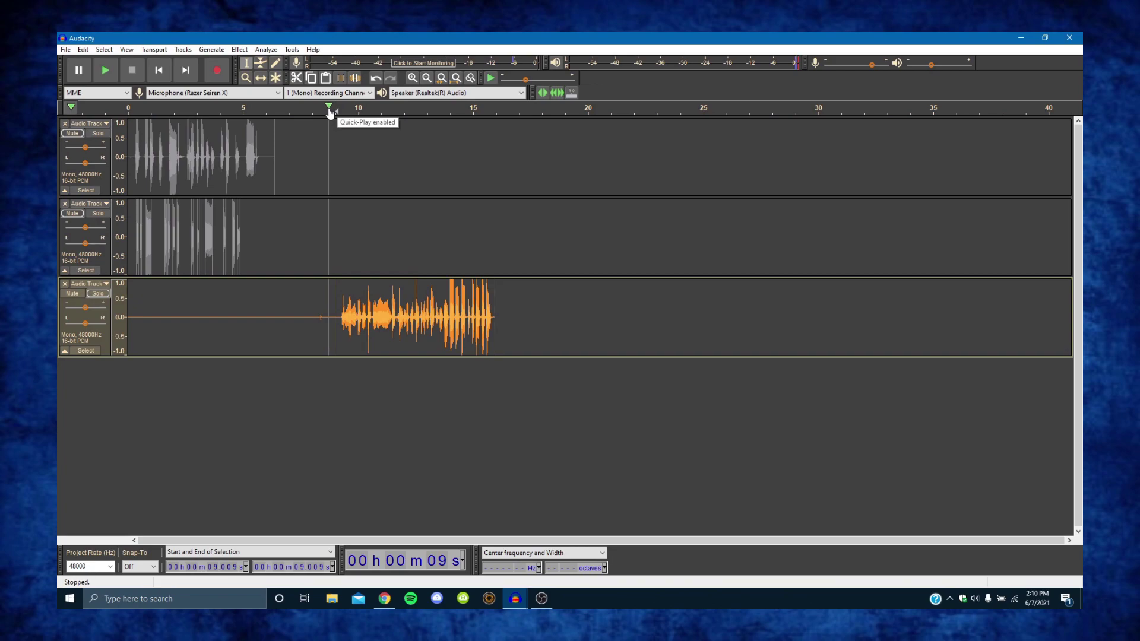
Turn off solo on the third track, unmute the second track, and return the cursor to the project start.
left_click(80, 293)
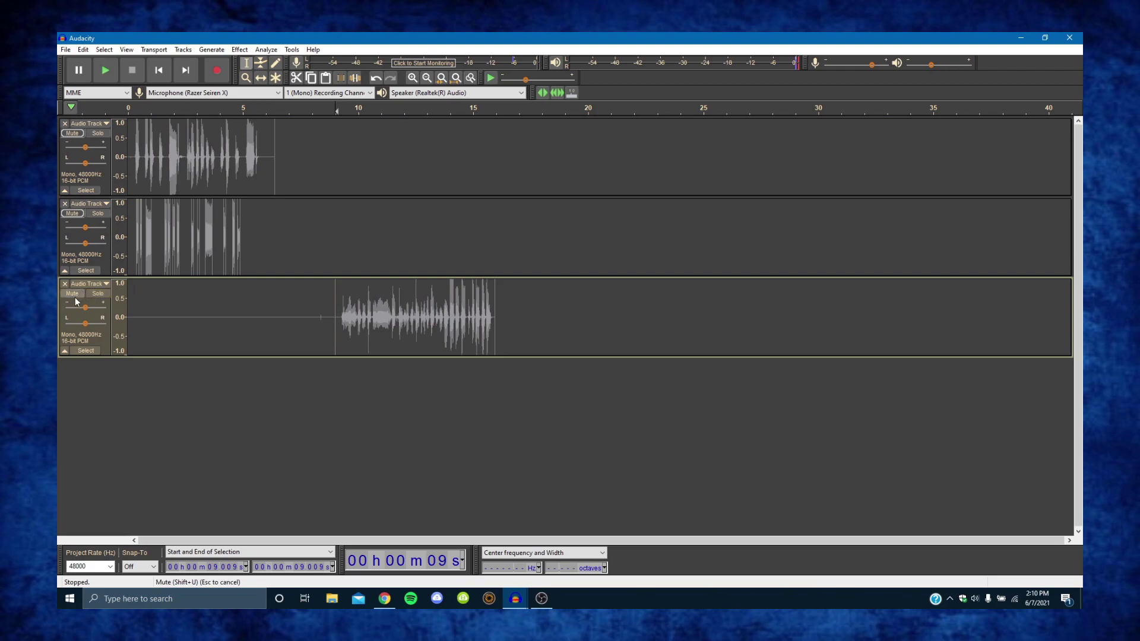
left_click(72, 293)
left_click(72, 213)
left_click(87, 123)
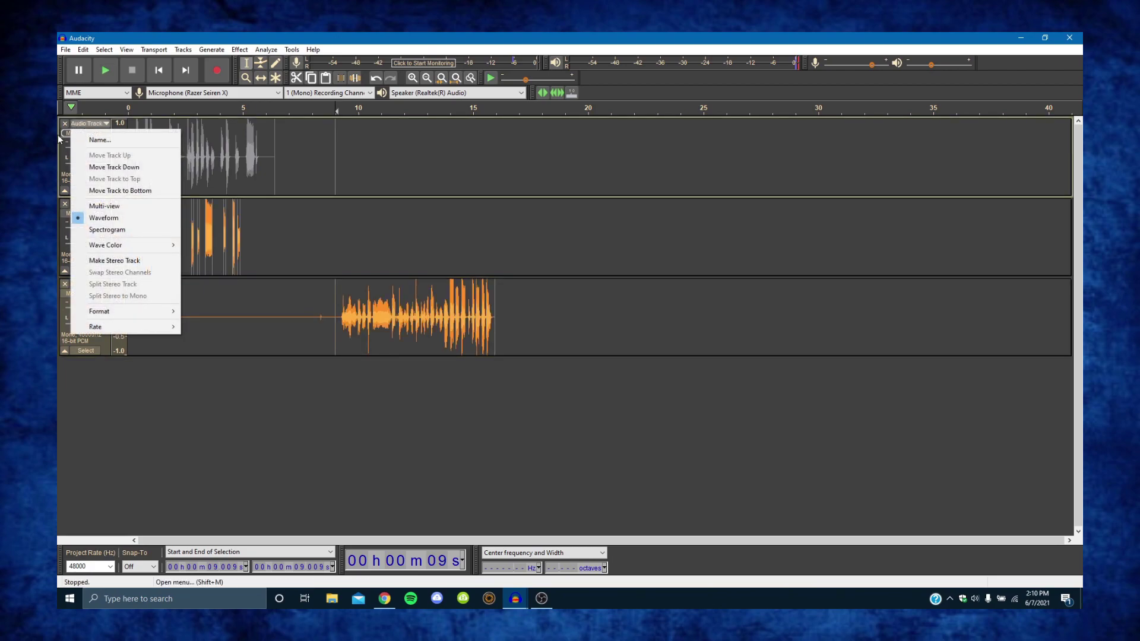
left_click(61, 137)
left_click(65, 133)
left_click(158, 70)
left_click(71, 134)
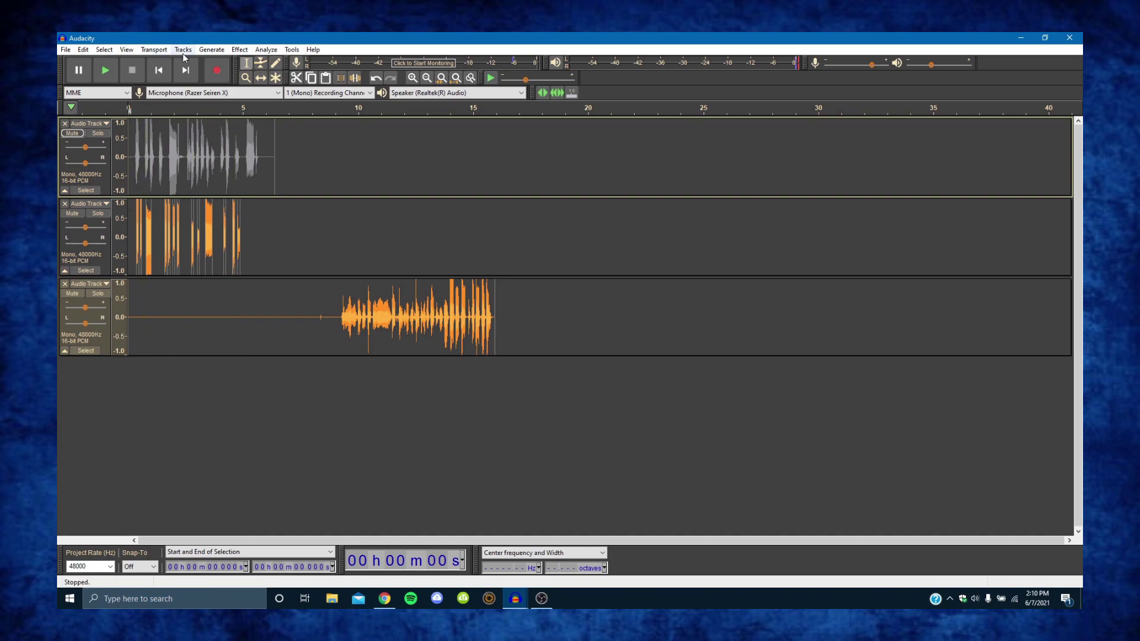
Mute the second and third tracks and add a new mono track below them.
left_click(73, 293)
left_click(72, 214)
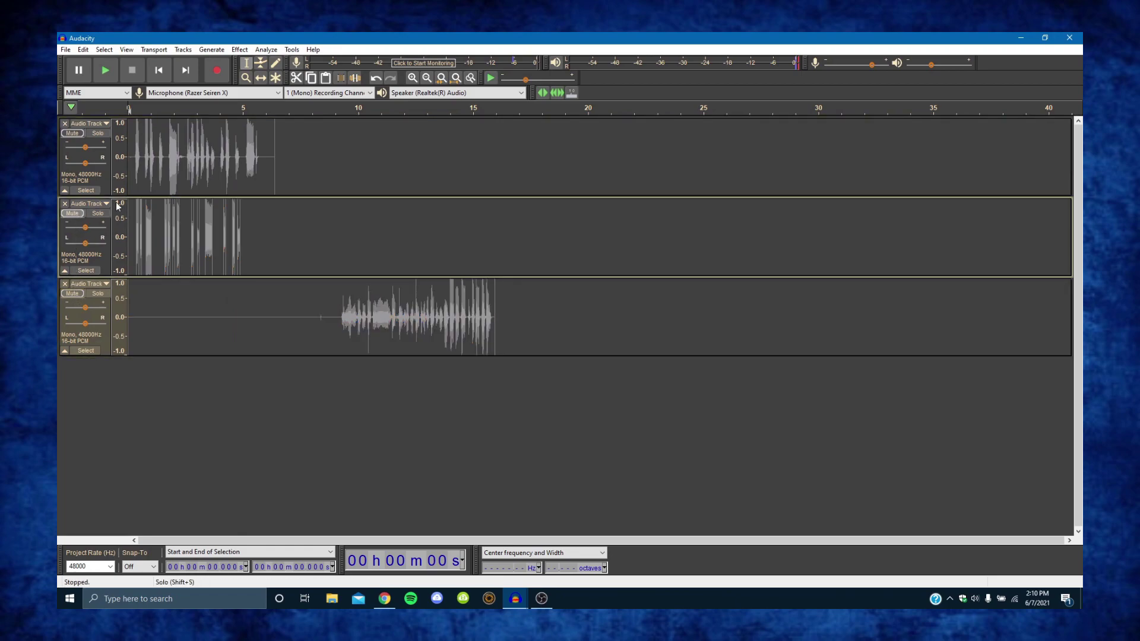
left_click(239, 49)
left_click(183, 50)
left_click(183, 50)
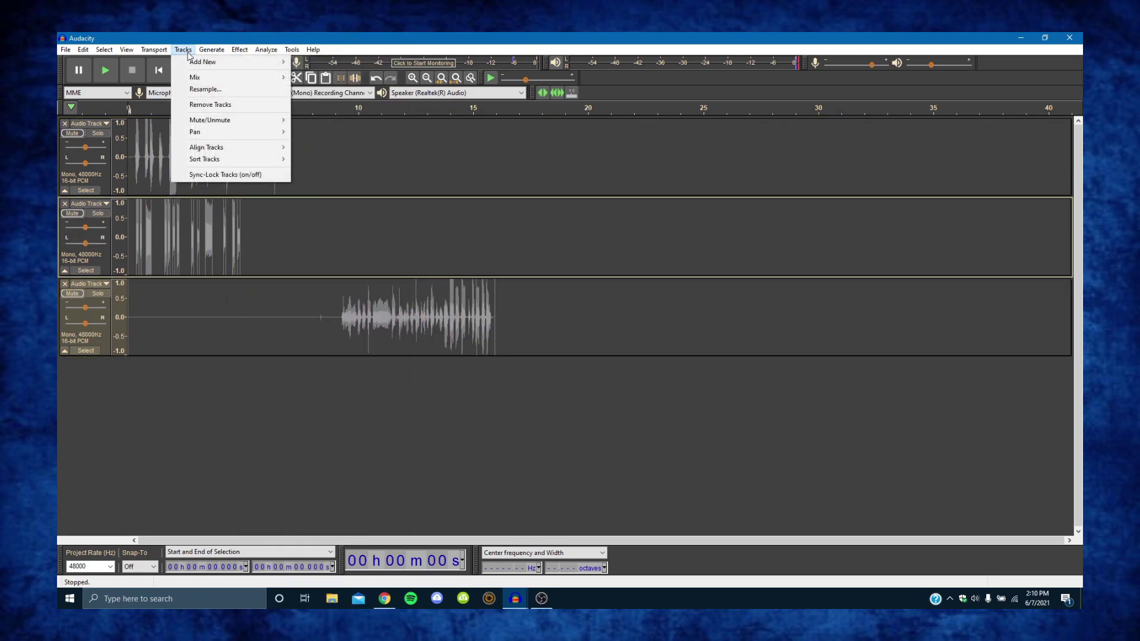
mouse_move(202, 60)
left_click(309, 61)
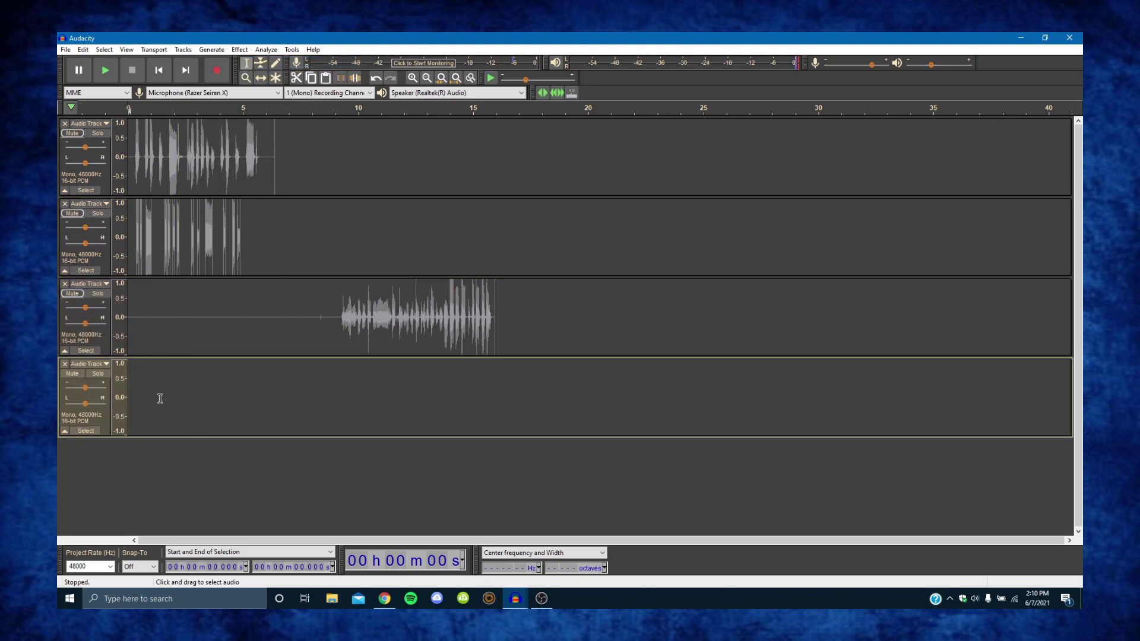
Record about 8.7 s of vocals on the fourth track and process them with the Bass and Treble effect.
left_click(216, 71)
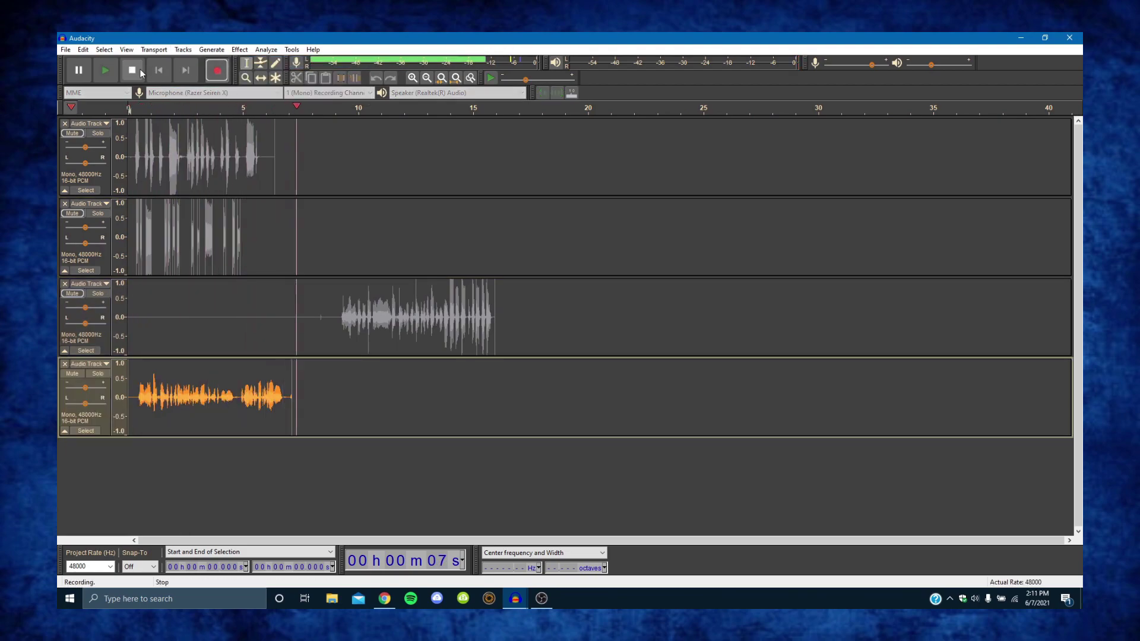
left_click(240, 49)
left_click(294, 107)
left_click(239, 50)
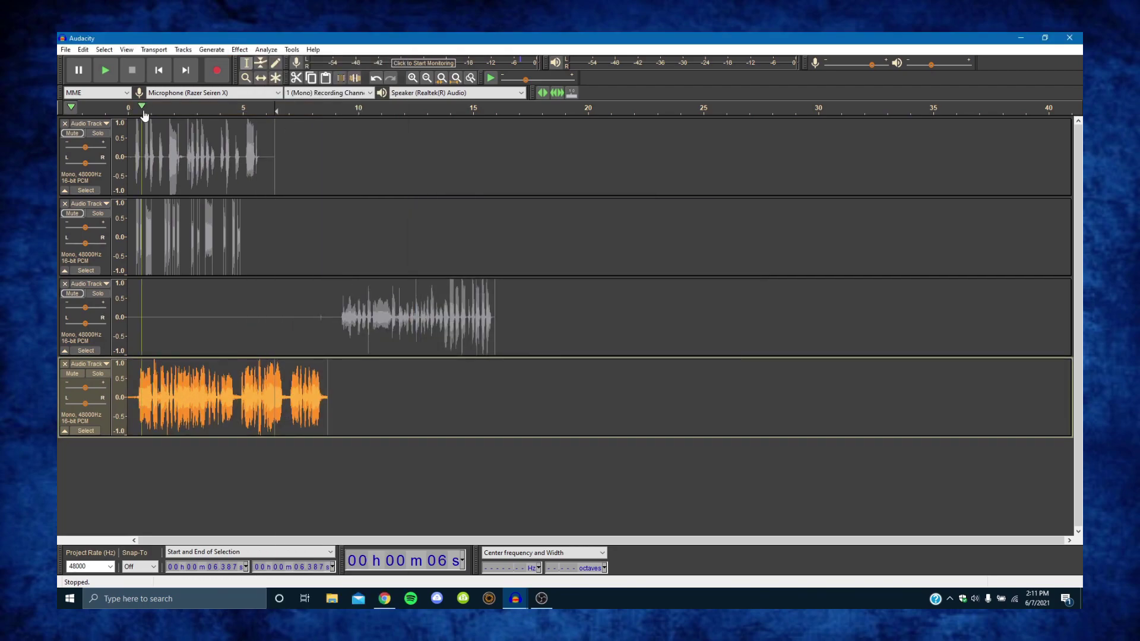
Play the processed recording on the fourth track from about 0.6 s, then stop playback.
left_click(141, 143)
key("space")
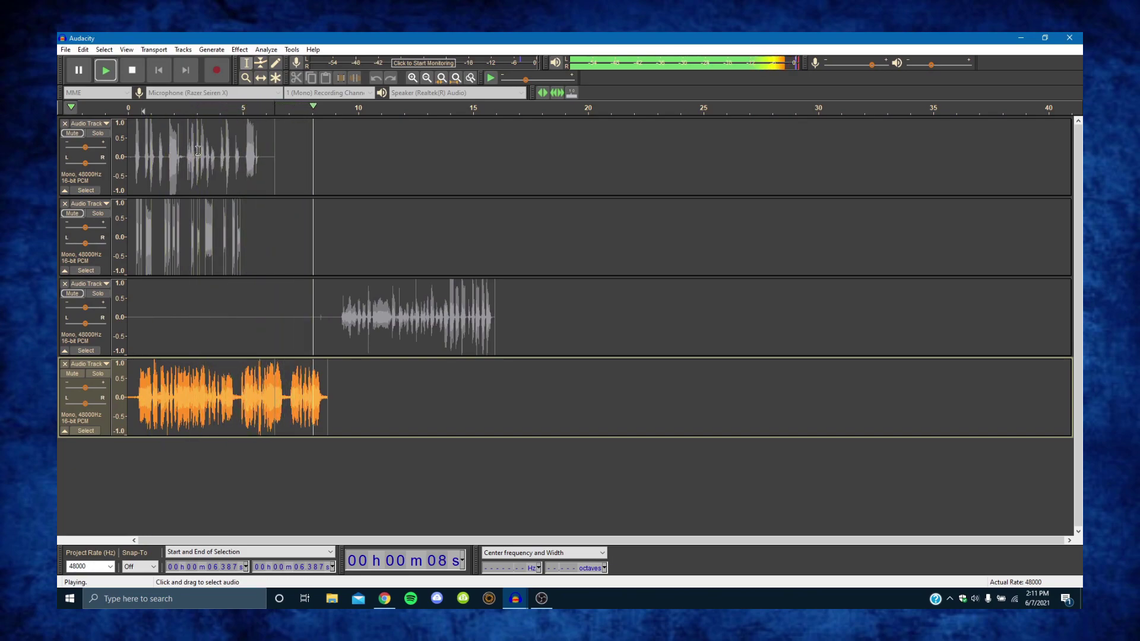
key("space")
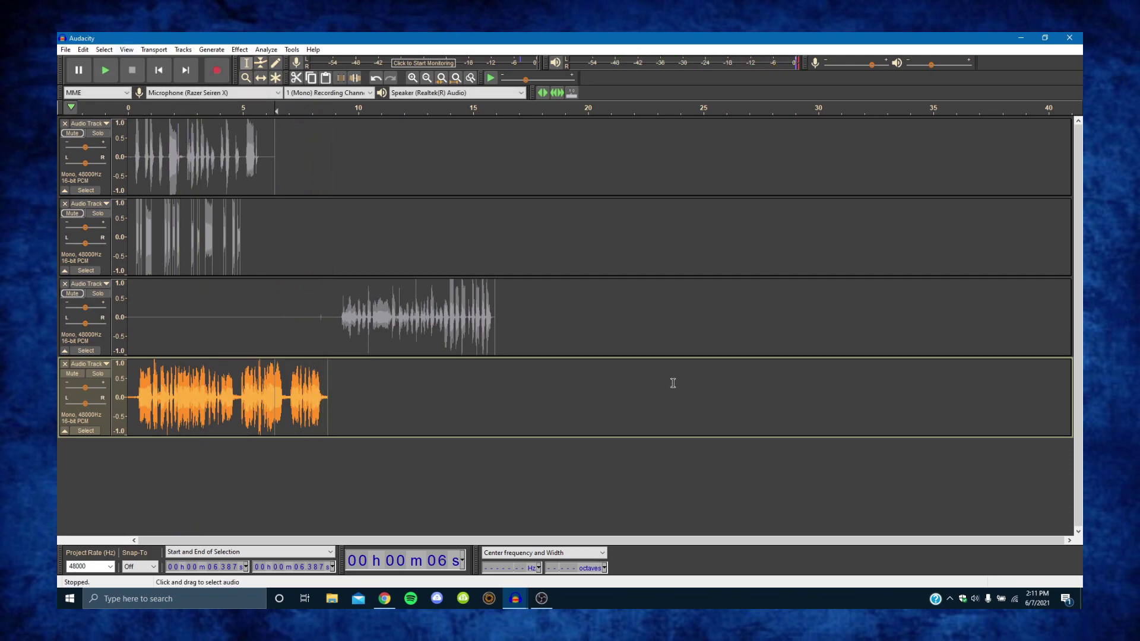